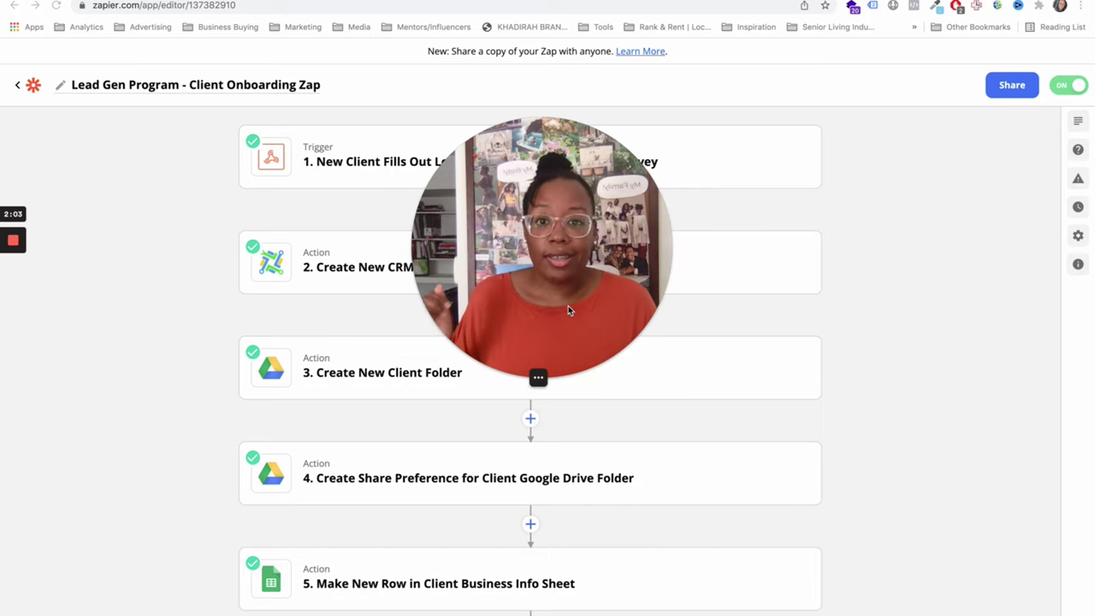
drag(568, 305, 165, 555)
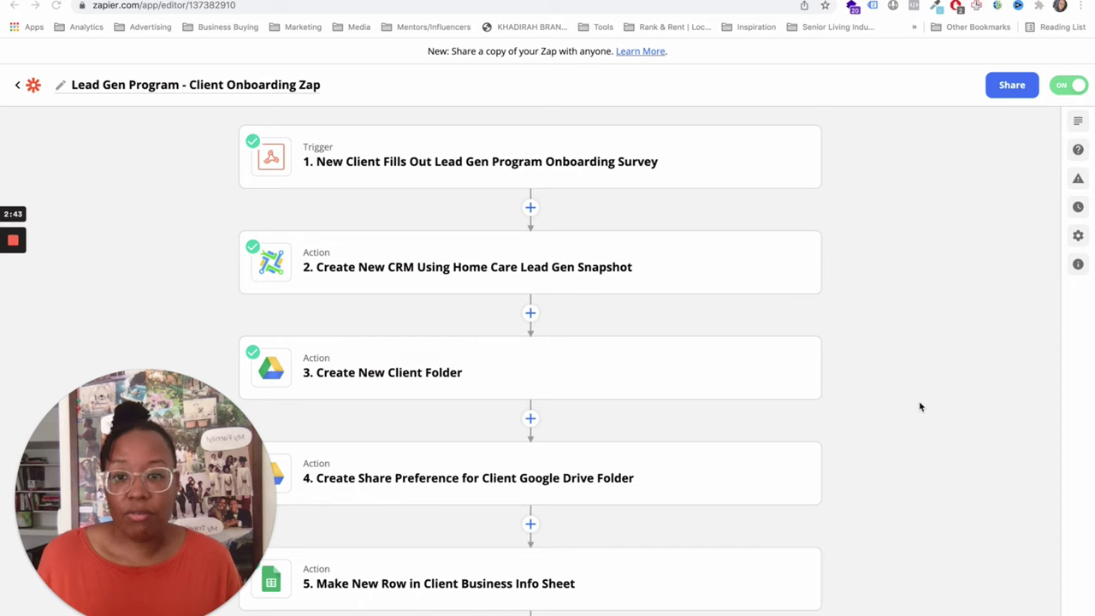
scroll(920, 406, up, 2)
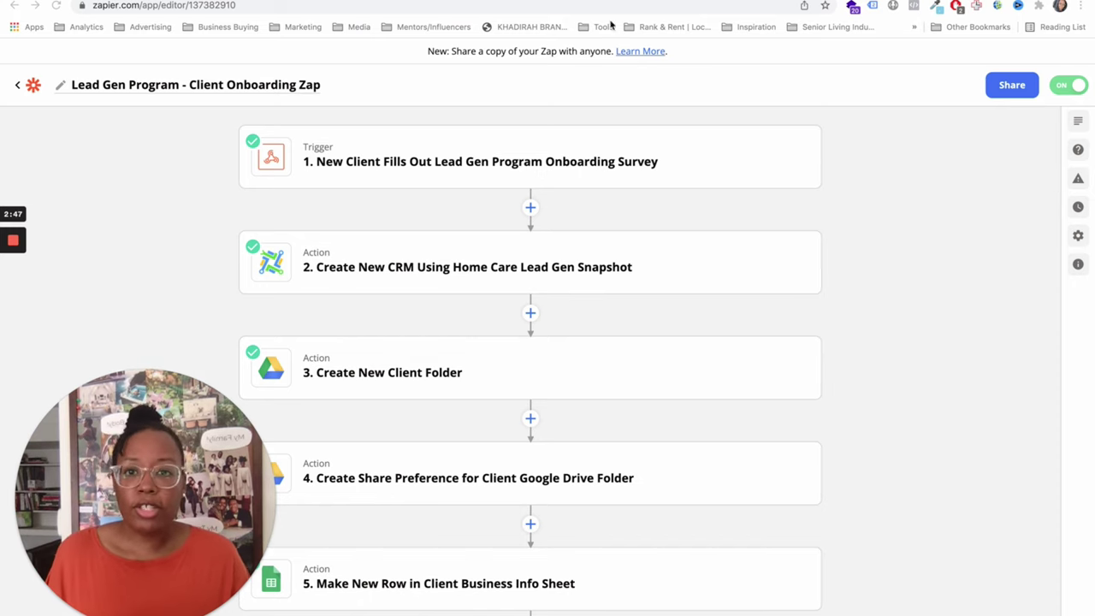
Step: Enable the screen drawing pen in light blue and mark the onboarding survey trigger and the Create New CRM action
mouse_move(5, 287)
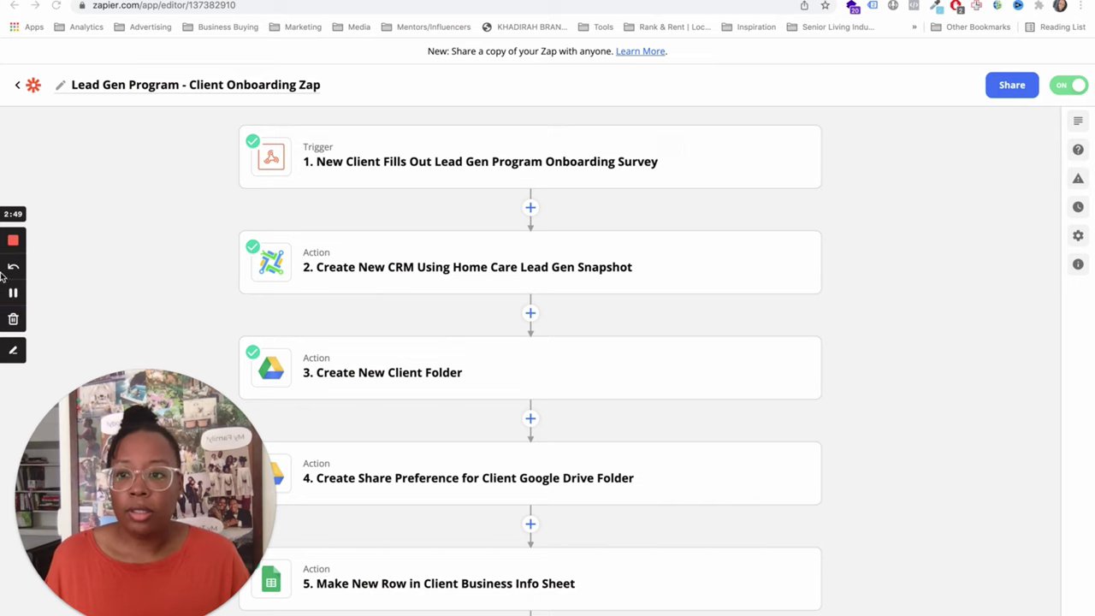
click(14, 351)
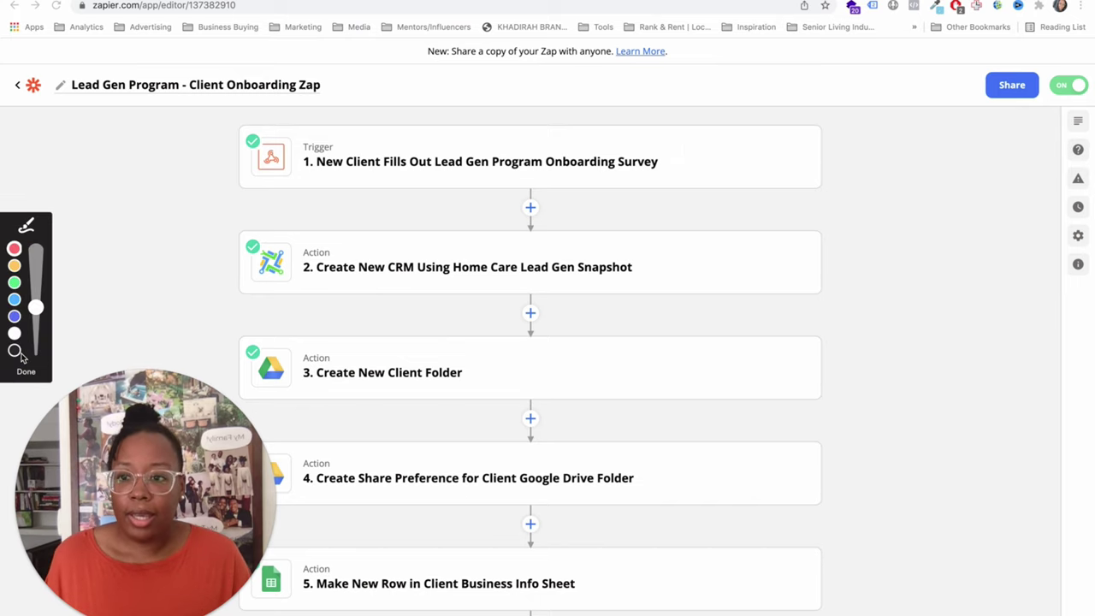
click(14, 298)
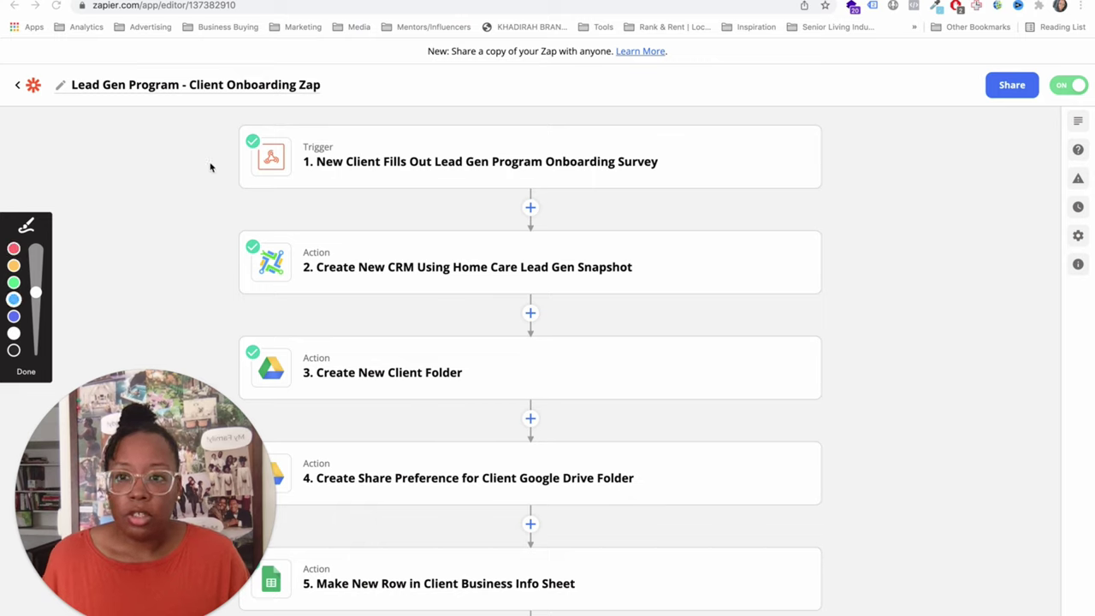
mouse_move(164, 157)
mouse_down()
mouse_move(239, 155)
mouse_move(216, 181)
mouse_up()
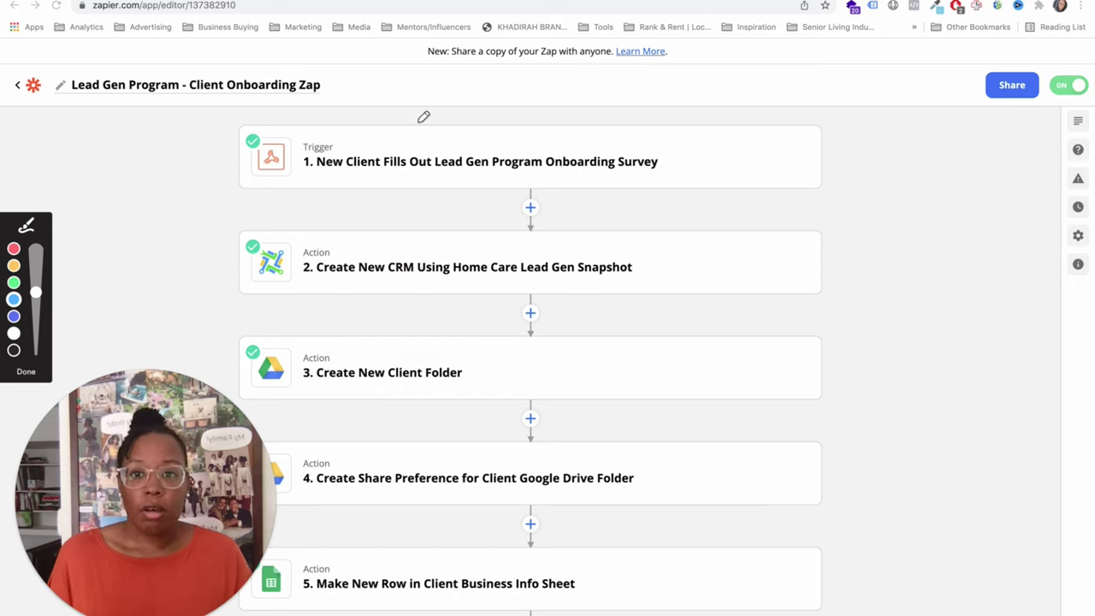
mouse_move(311, 137)
mouse_down()
mouse_move(289, 164)
mouse_move(643, 110)
mouse_move(287, 163)
mouse_up()
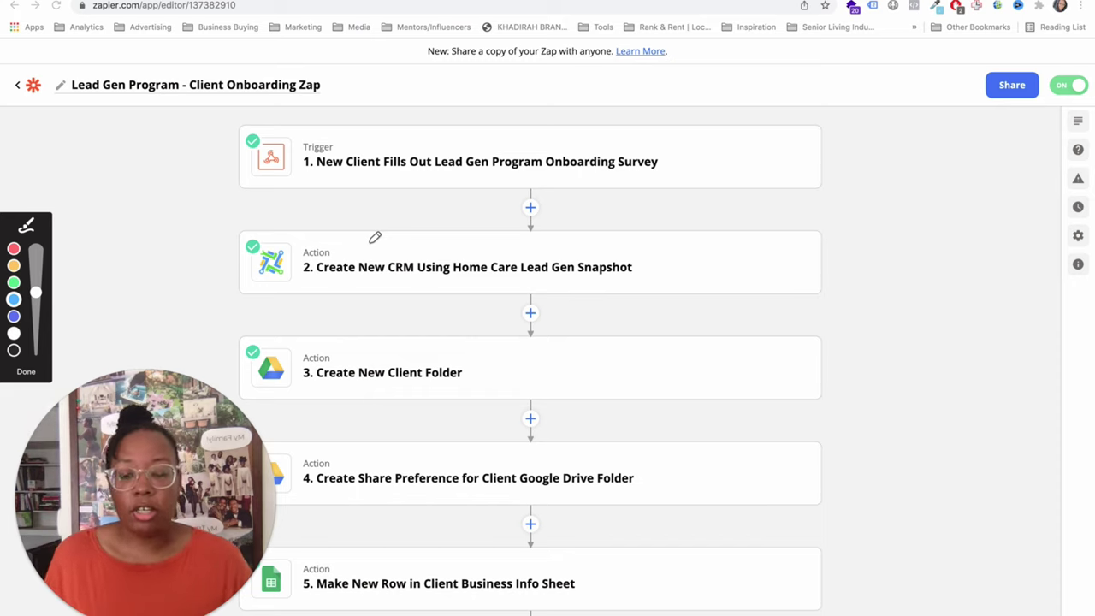
mouse_move(405, 225)
mouse_down()
mouse_move(313, 288)
mouse_move(635, 211)
mouse_move(343, 267)
mouse_up()
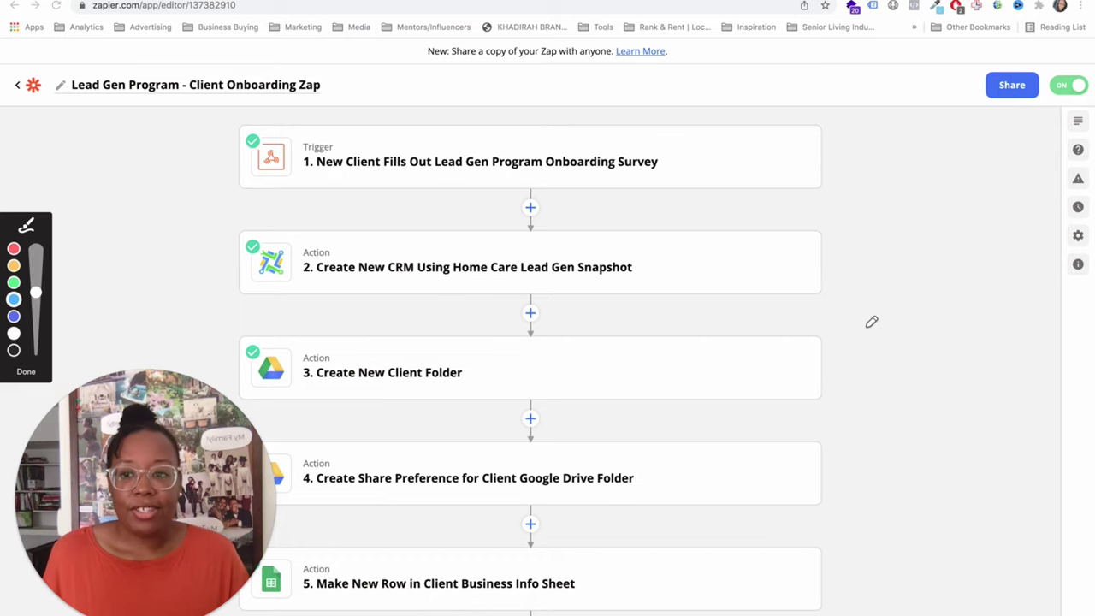
Step: Mark the Create New Client Folder action, underline the Google Drive share preference action in blue, and end drawing
click(455, 345)
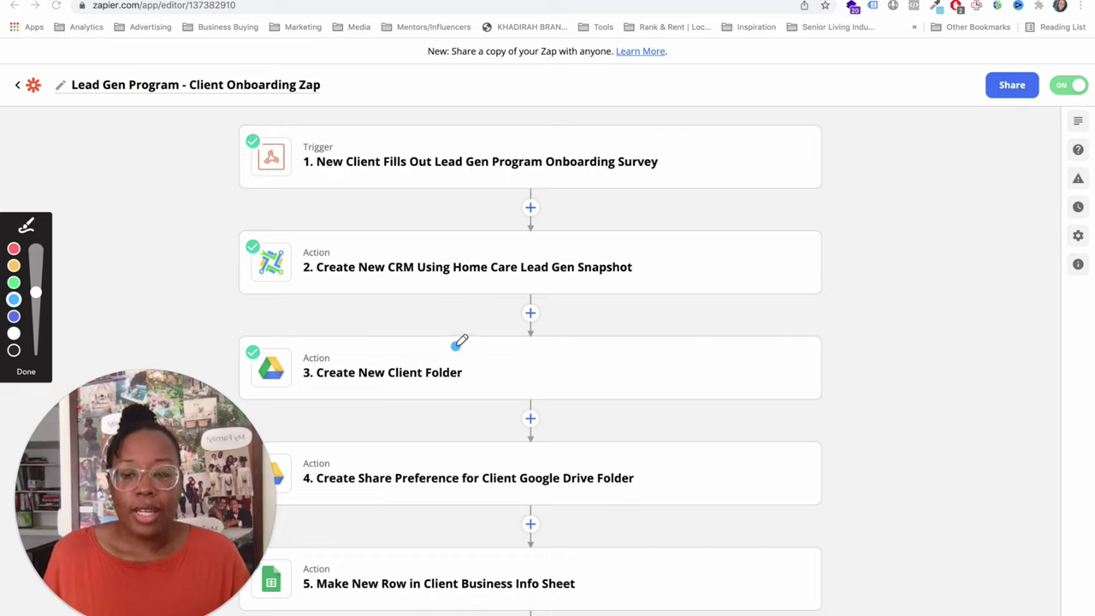
mouse_move(455, 346)
mouse_down()
mouse_move(313, 346)
mouse_move(428, 408)
mouse_move(442, 345)
mouse_move(427, 344)
mouse_up()
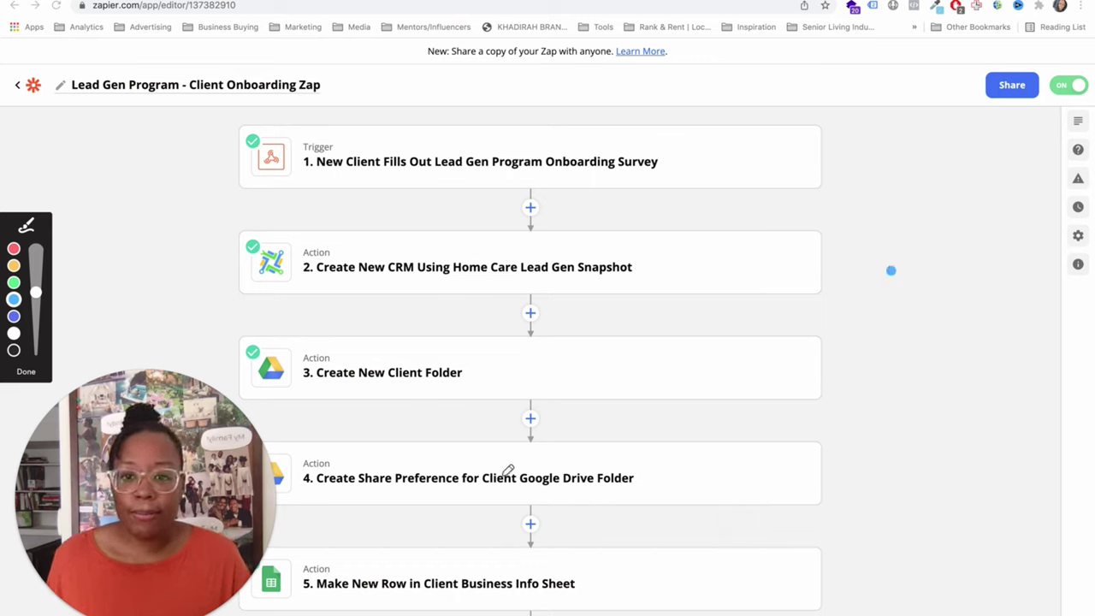
mouse_move(334, 503)
mouse_down()
mouse_move(662, 485)
mouse_move(347, 469)
mouse_move(399, 488)
mouse_up()
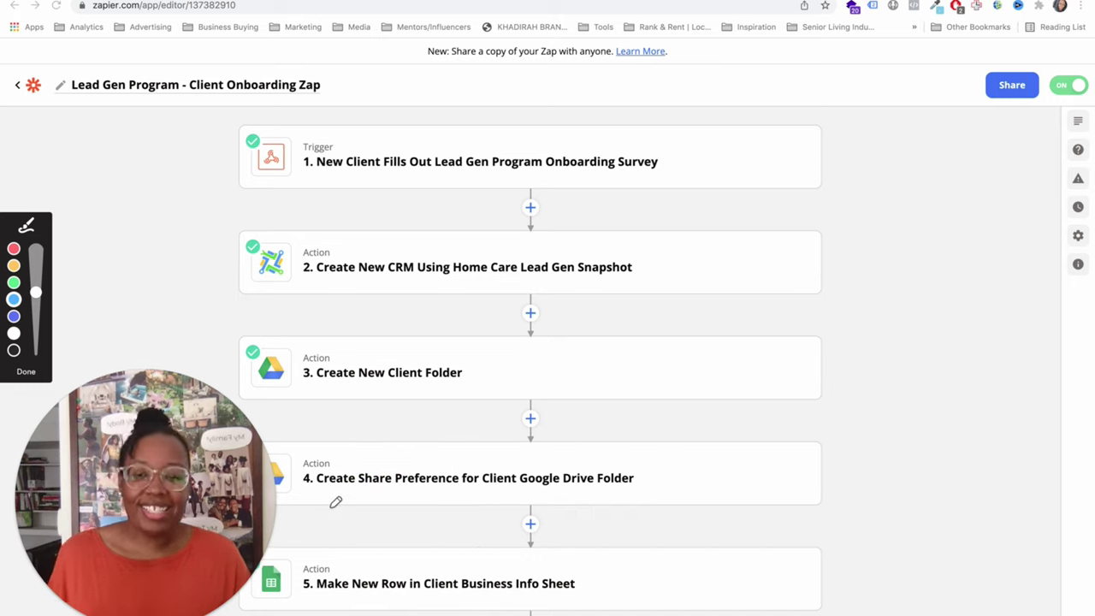
drag(329, 507, 635, 484)
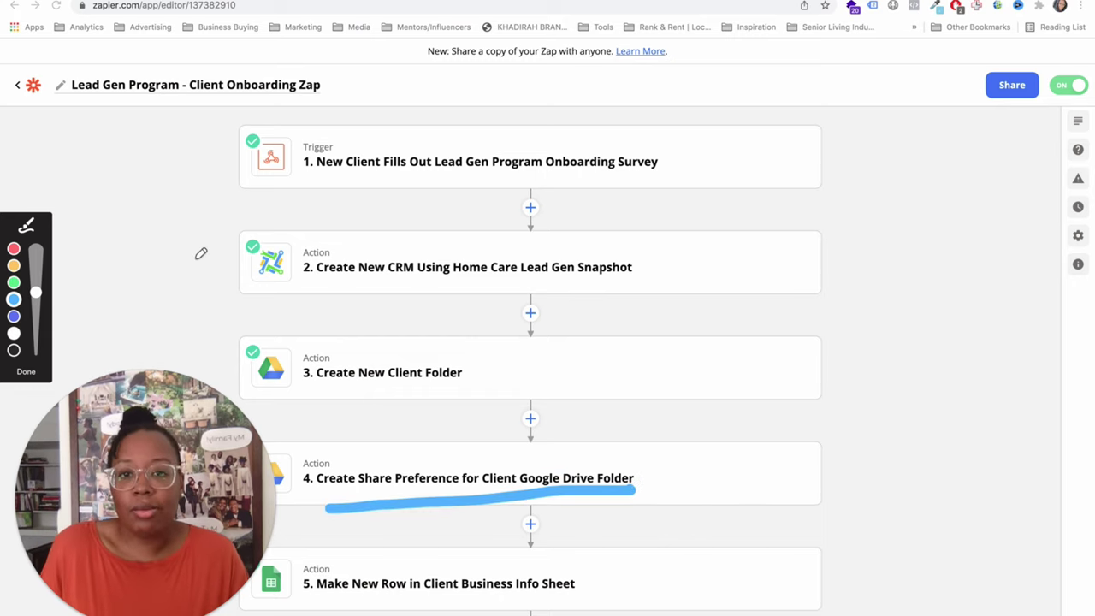
click(28, 371)
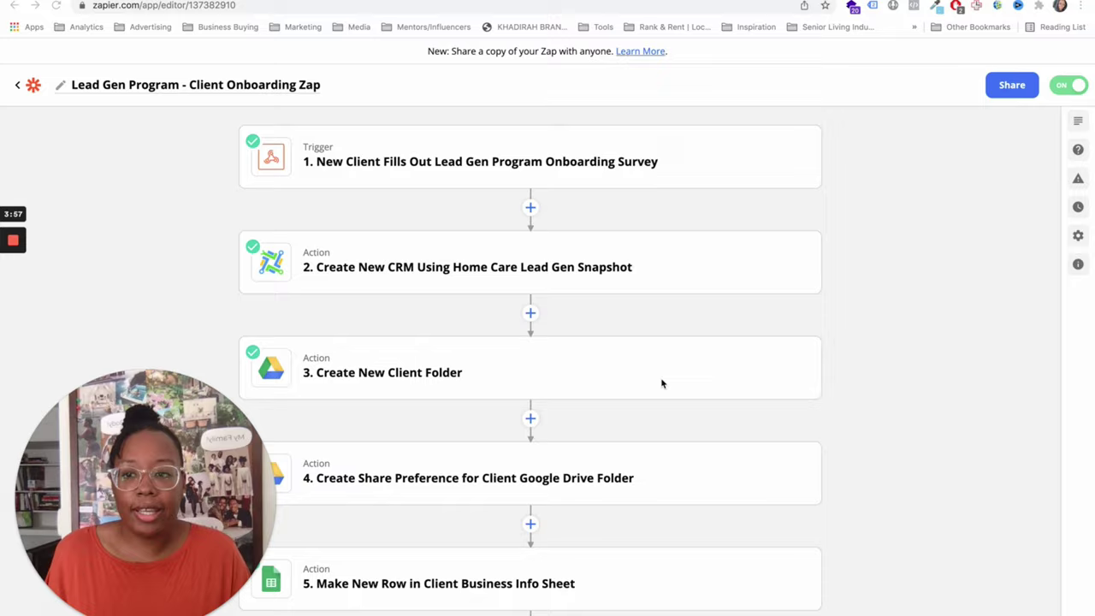
Step: Underline actions 5 to 7 in blue, from the Client Business Info Sheet row to moving the Lead Tracker Sheet, and end drawing
scroll(662, 384, down, 5)
scroll(661, 383, down, 3)
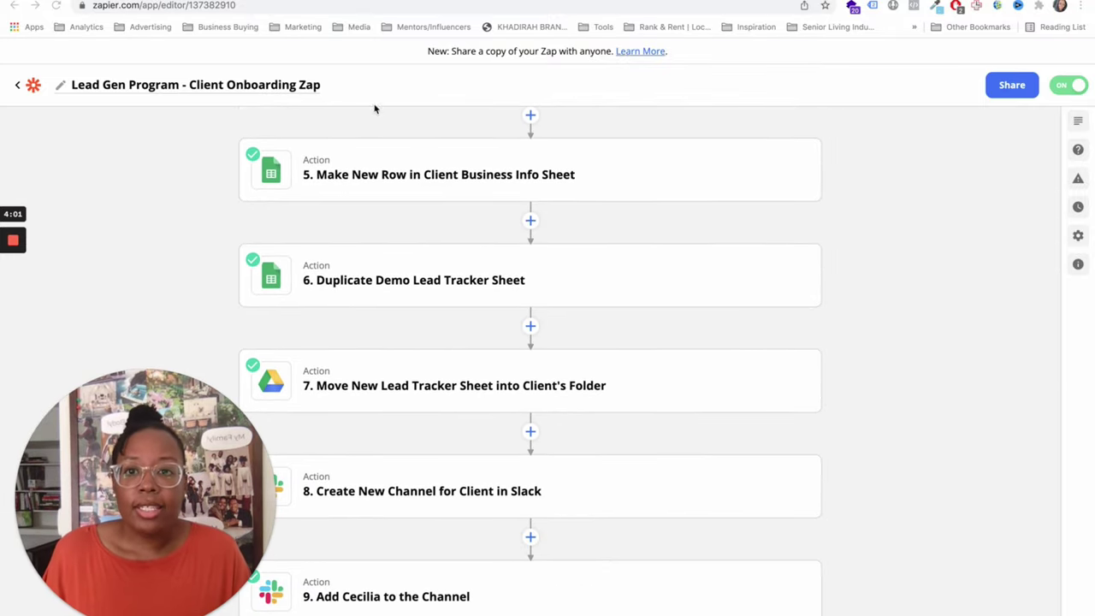
mouse_move(9, 278)
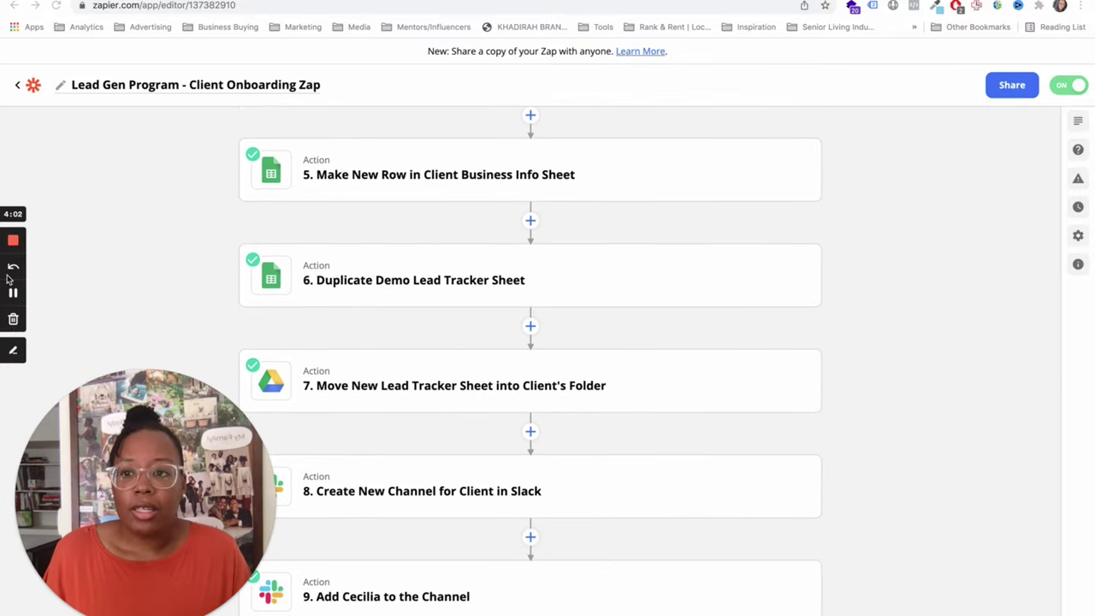
click(13, 350)
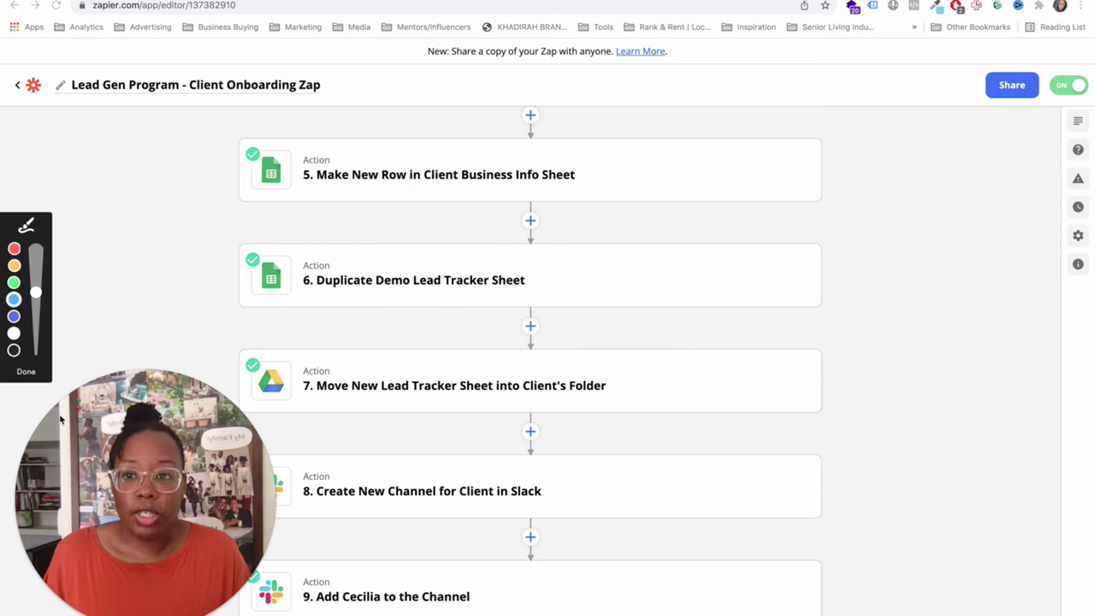
click(354, 188)
drag(310, 196, 539, 195)
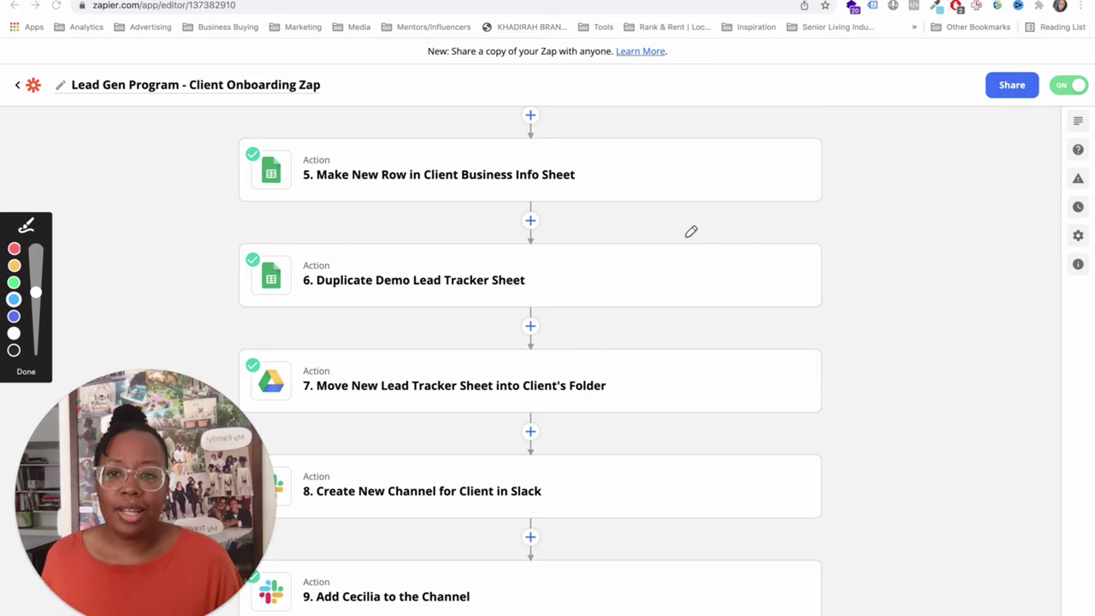
mouse_move(324, 305)
mouse_down()
mouse_move(655, 267)
mouse_move(386, 232)
mouse_move(367, 293)
mouse_move(432, 298)
mouse_up()
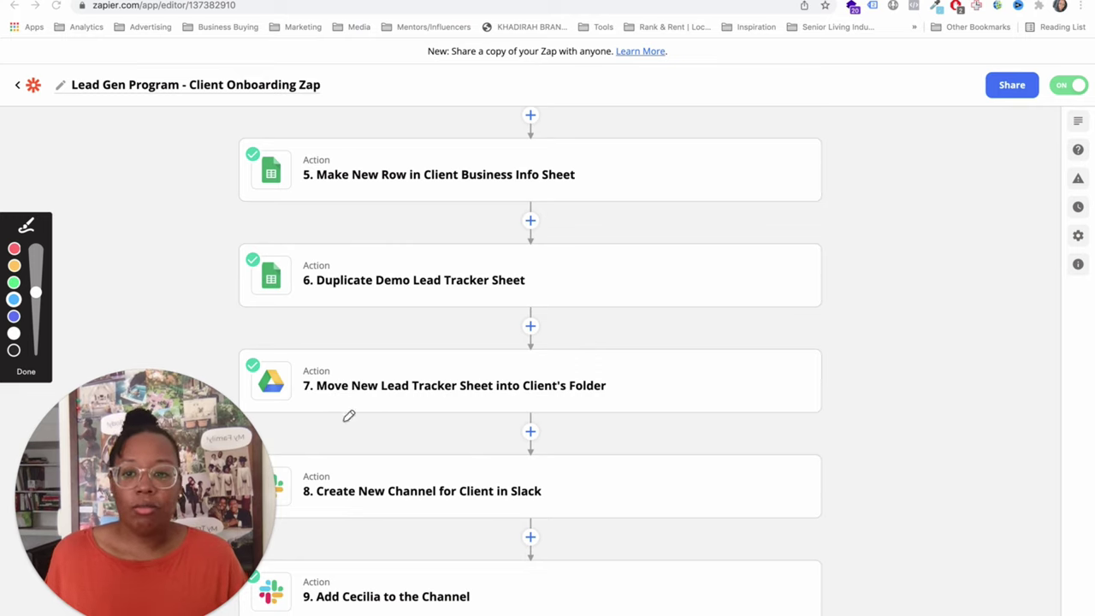
drag(330, 413, 619, 405)
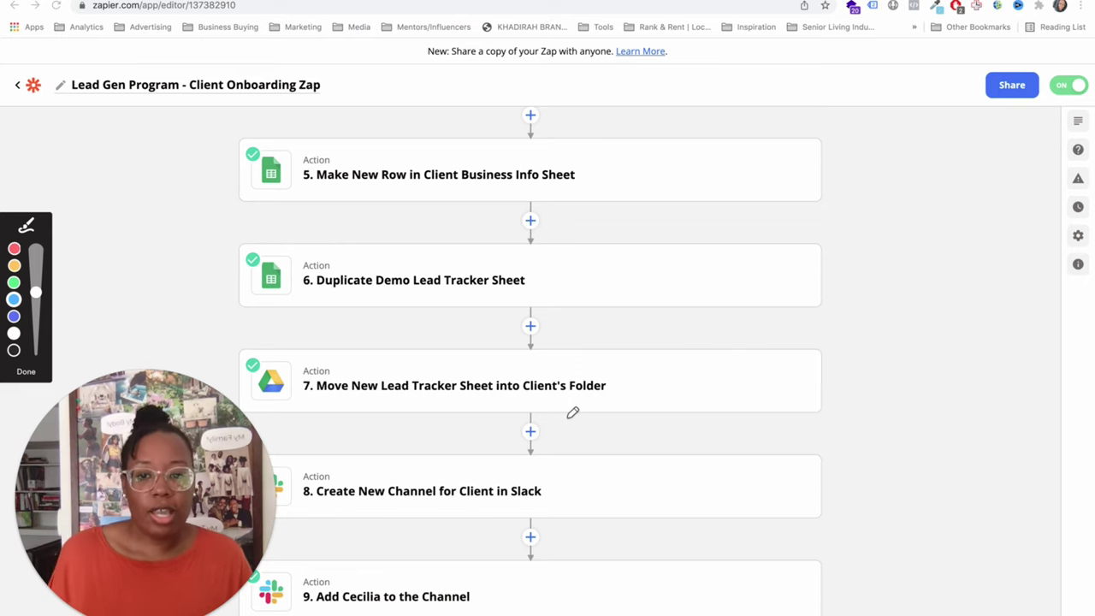
click(28, 373)
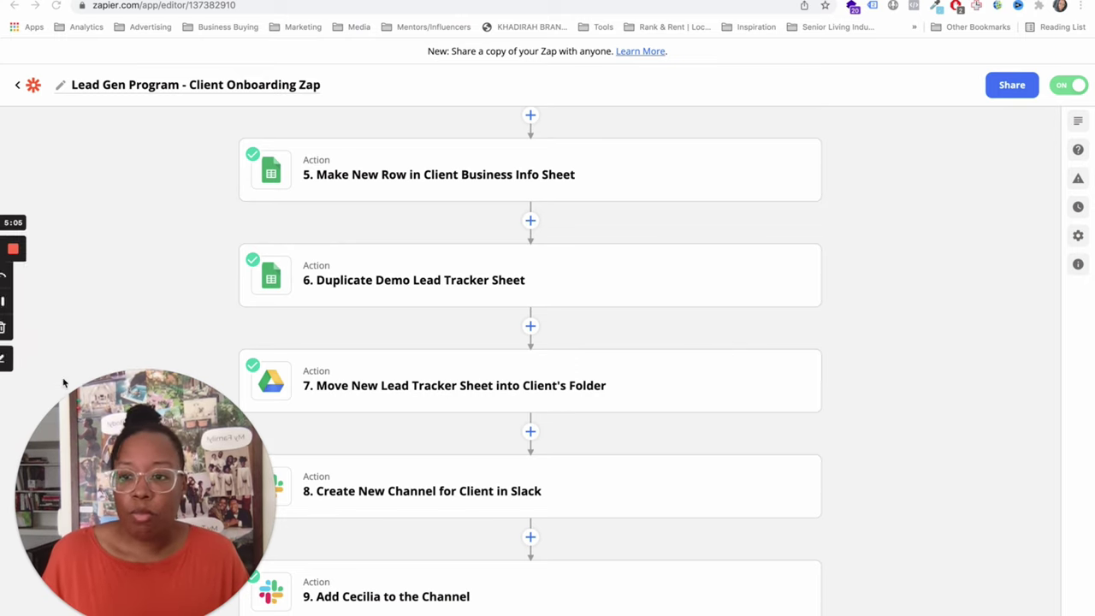
scroll(610, 430, down, 4)
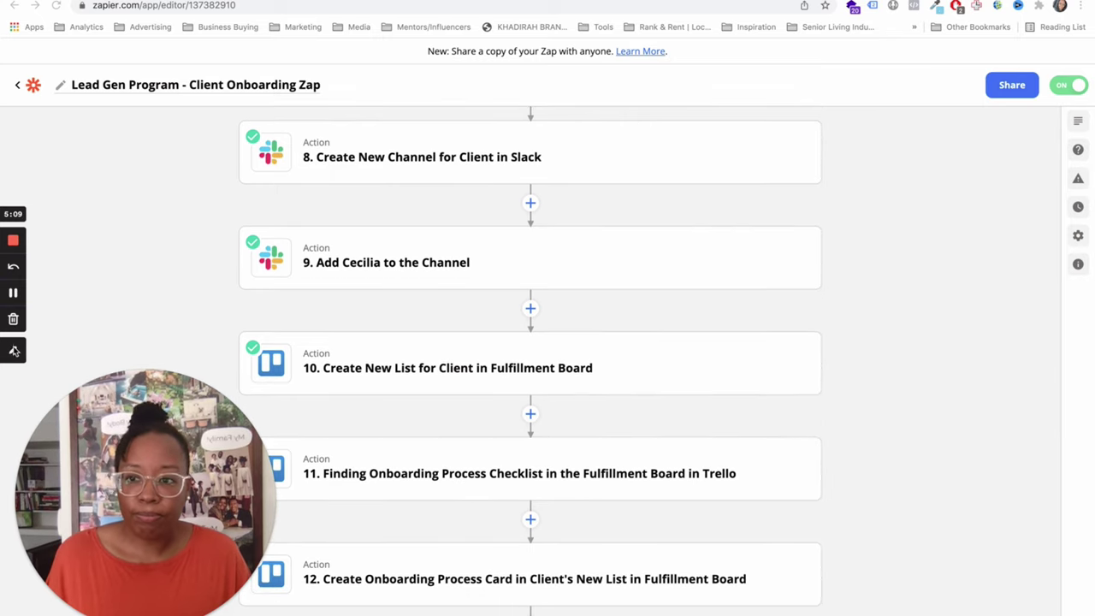
click(14, 350)
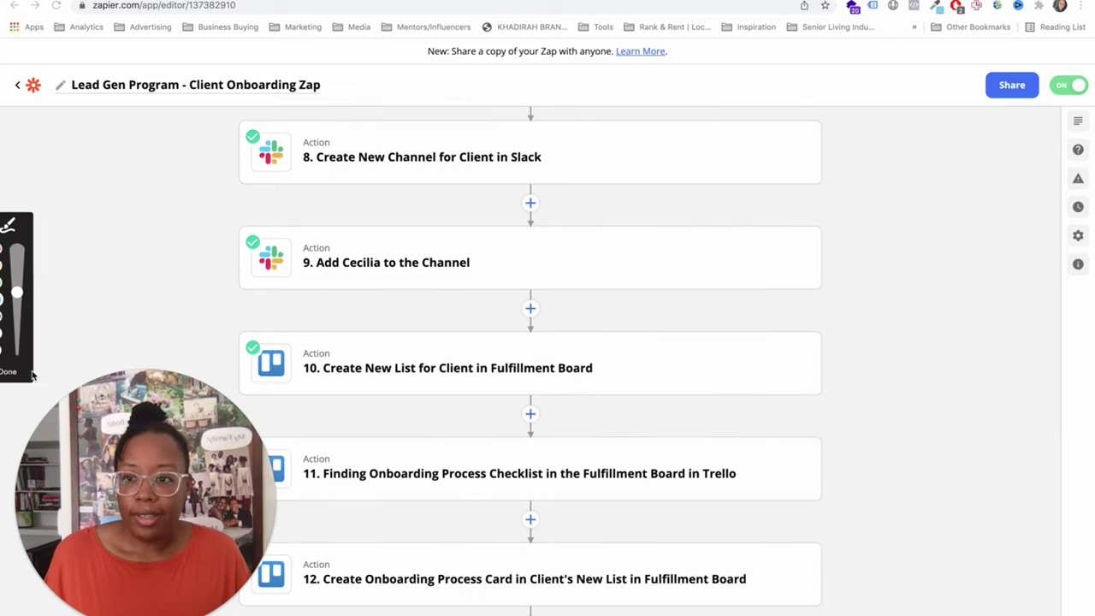
click(25, 373)
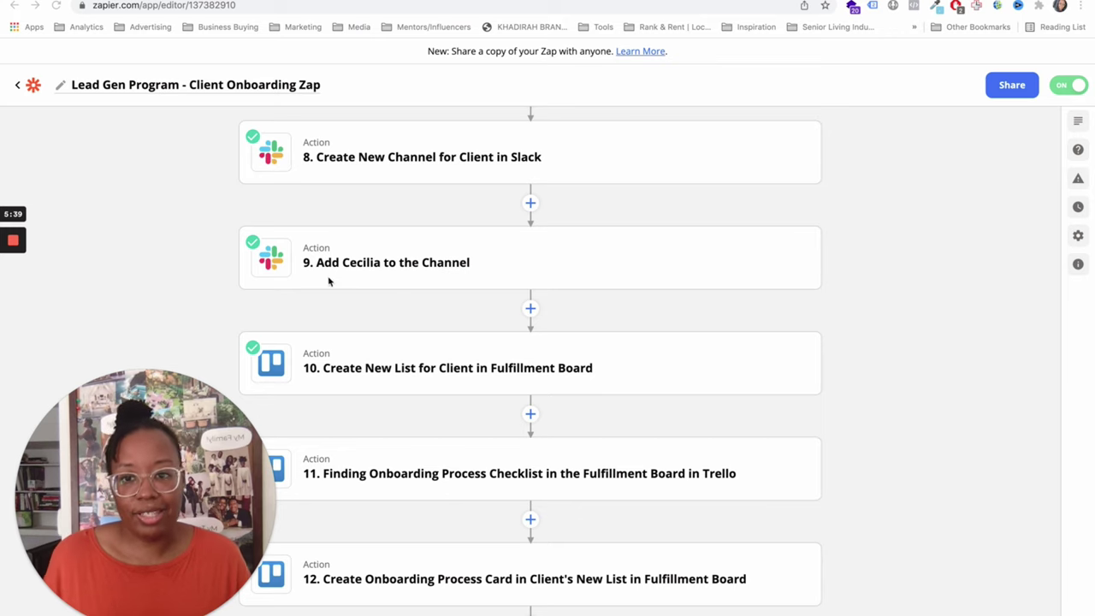
mouse_move(12, 291)
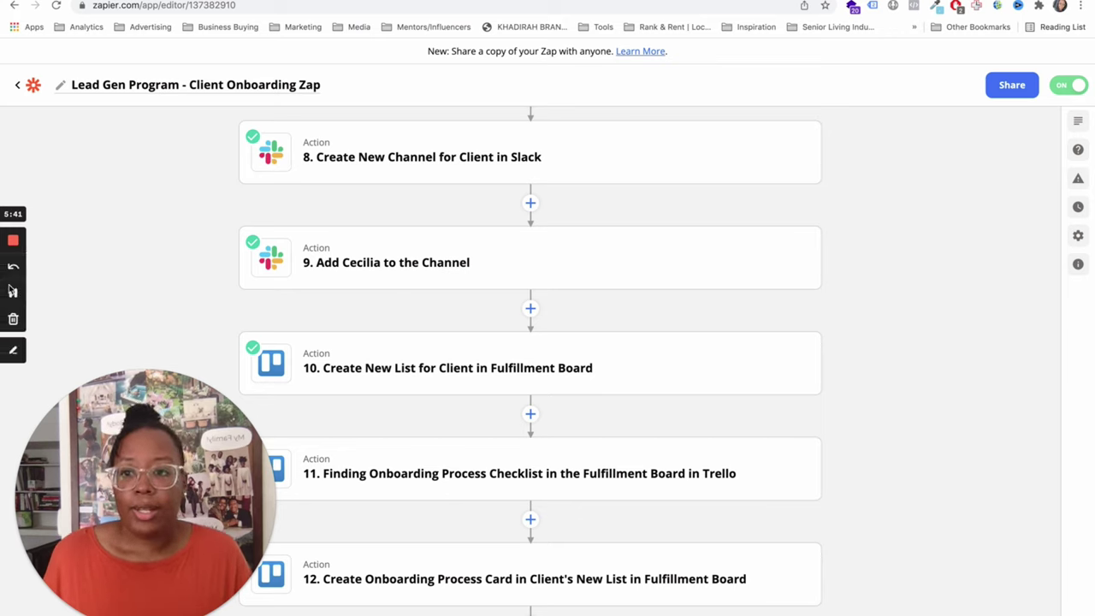
click(14, 350)
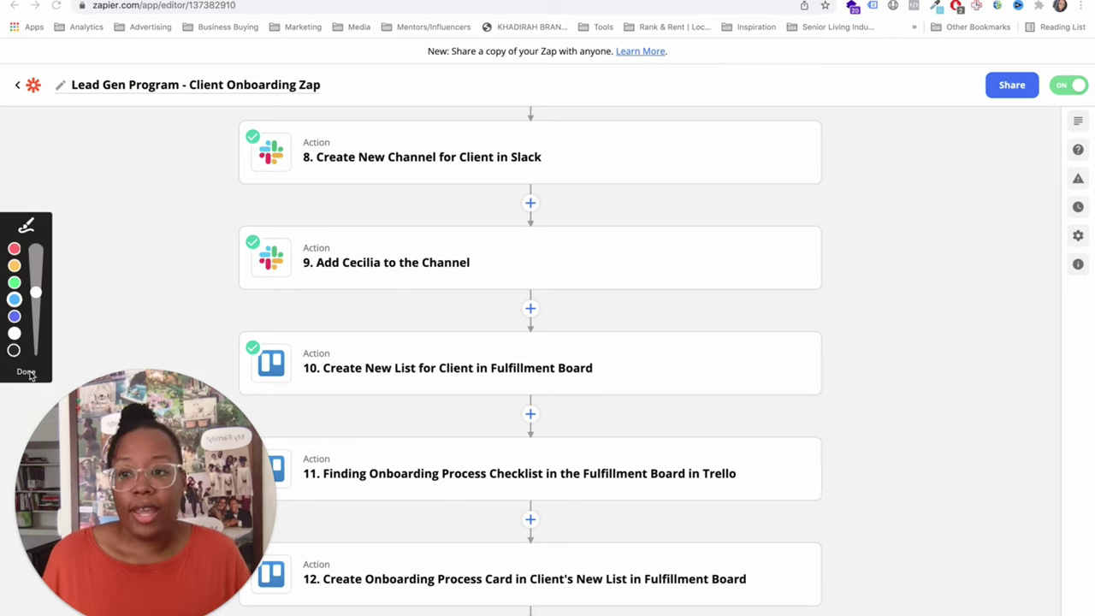
click(27, 372)
Step: Circle Slack action 9 and underline action 10, Create New List for Client in Fulfillment Board, in blue, then end drawing
mouse_move(2, 265)
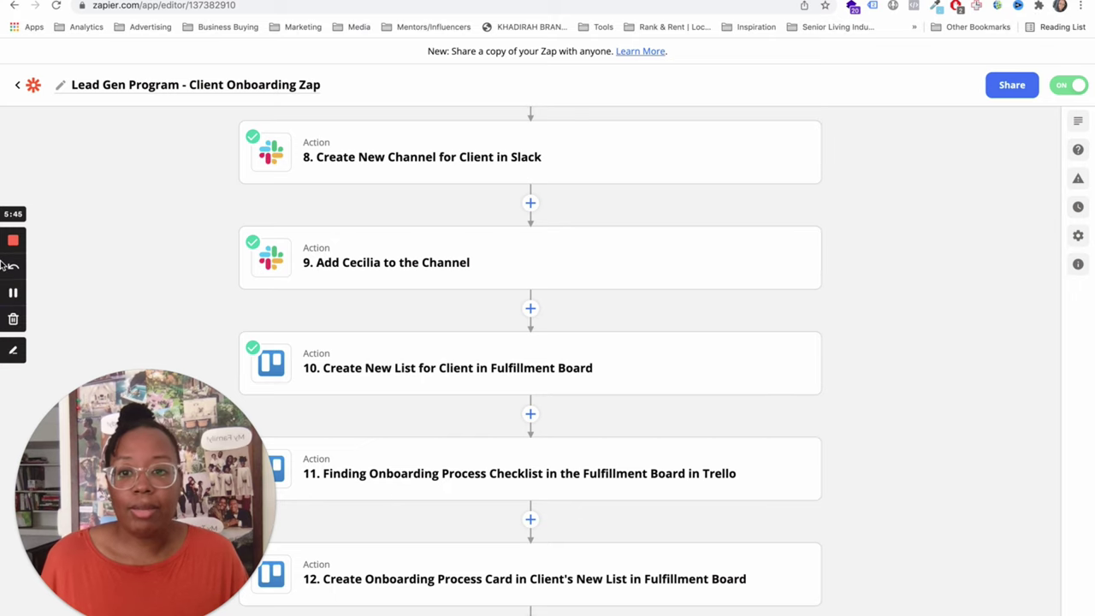
click(13, 350)
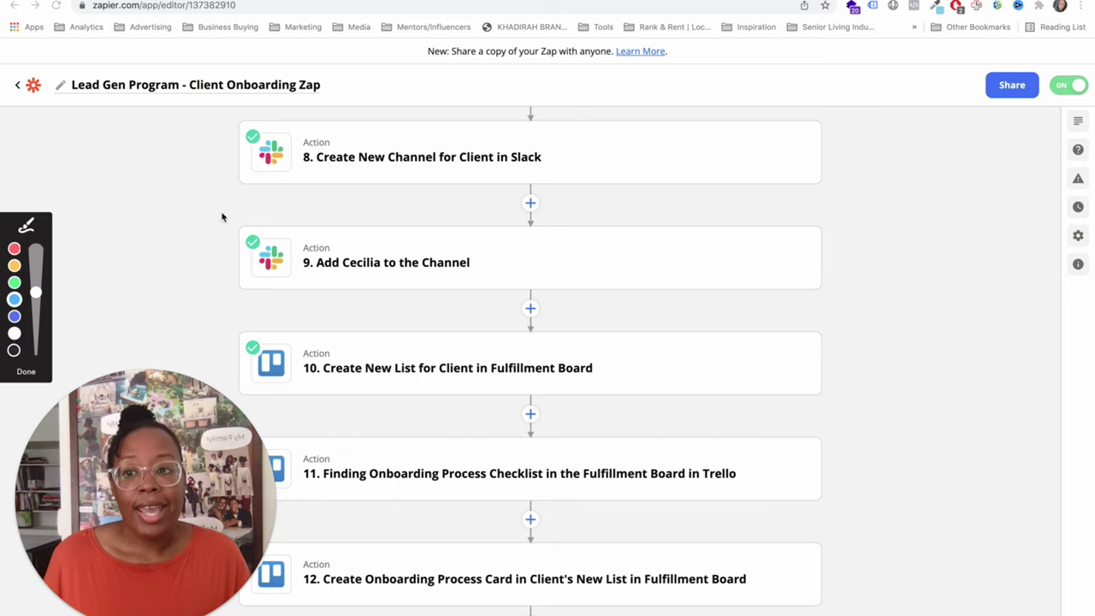
mouse_move(337, 288)
mouse_down()
mouse_move(561, 237)
mouse_move(269, 298)
mouse_move(581, 292)
mouse_up()
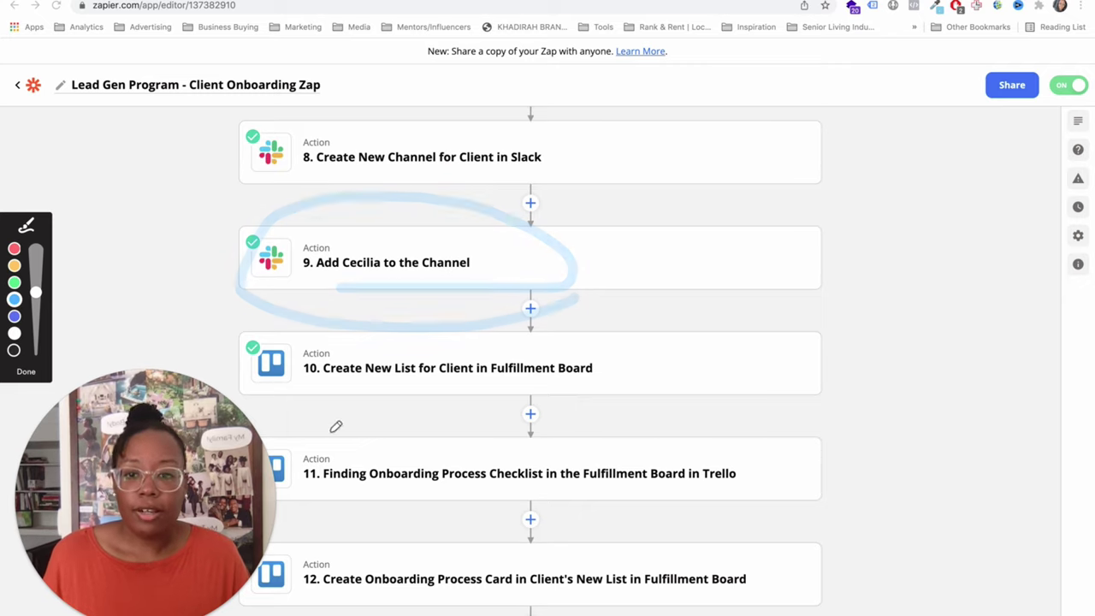
drag(295, 399, 632, 392)
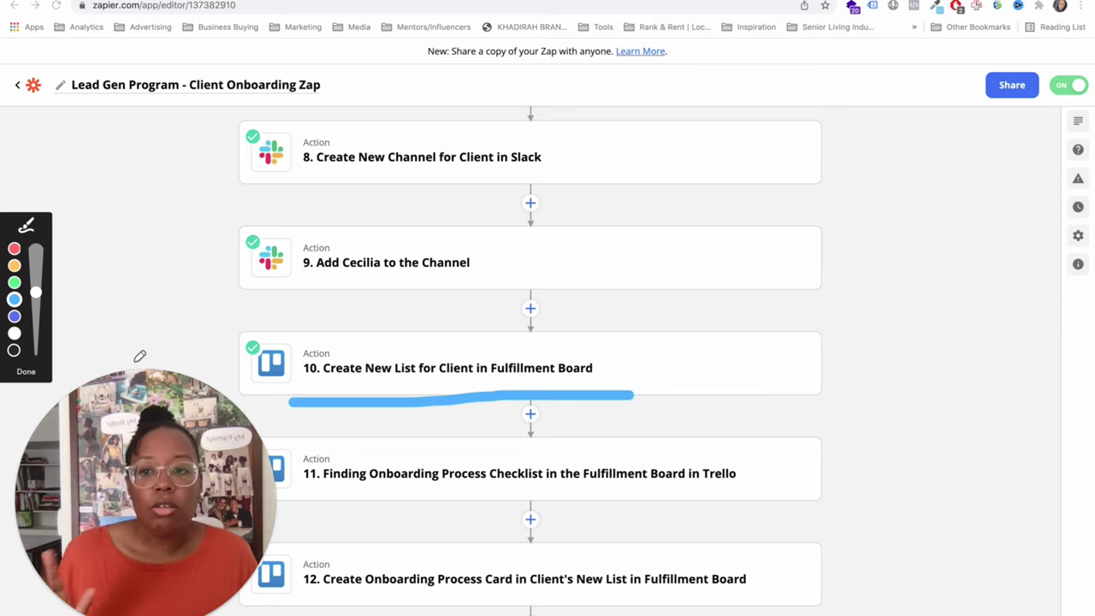
click(27, 373)
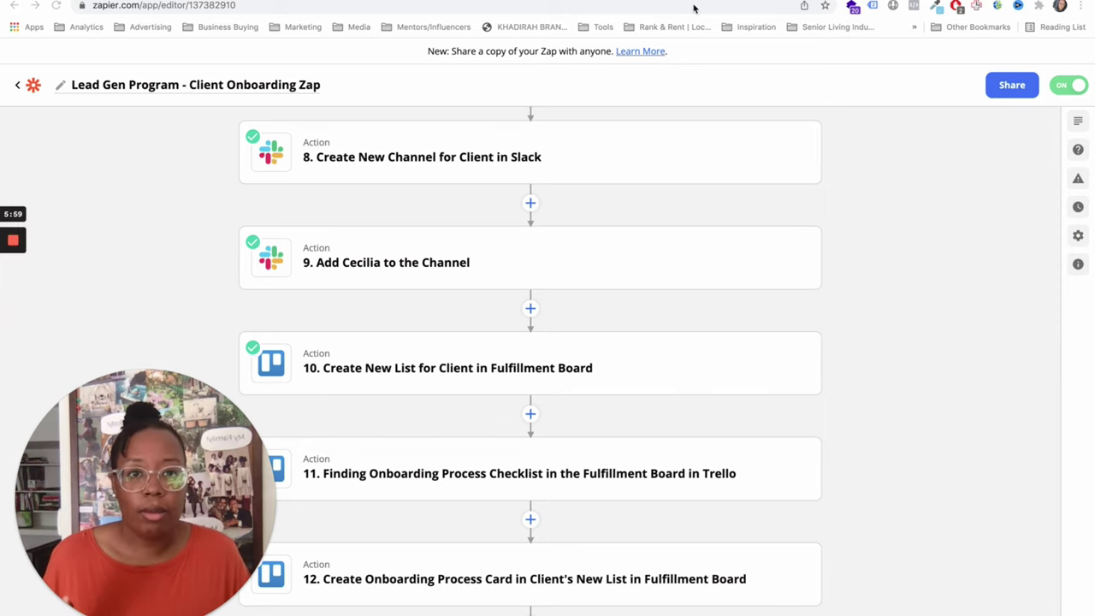
Step: Switch to the Trello Fulfillment board, review the Lead Gen Onboarding card's Onboarding Checklist (Template), and return to the Zap in Zapier
click(543, 1)
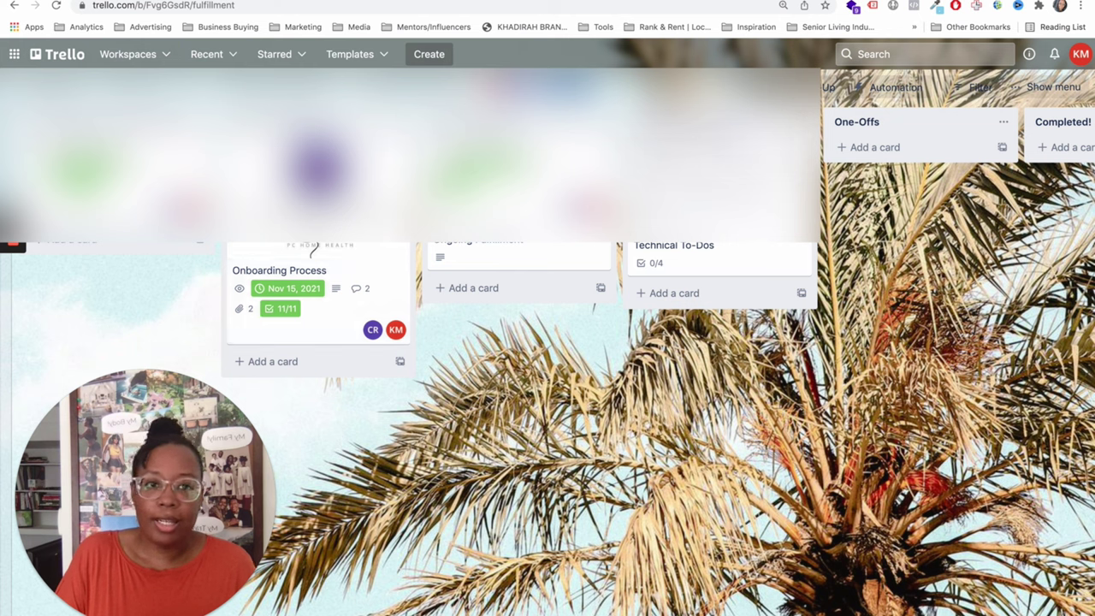
scroll(547, 427, right, 6)
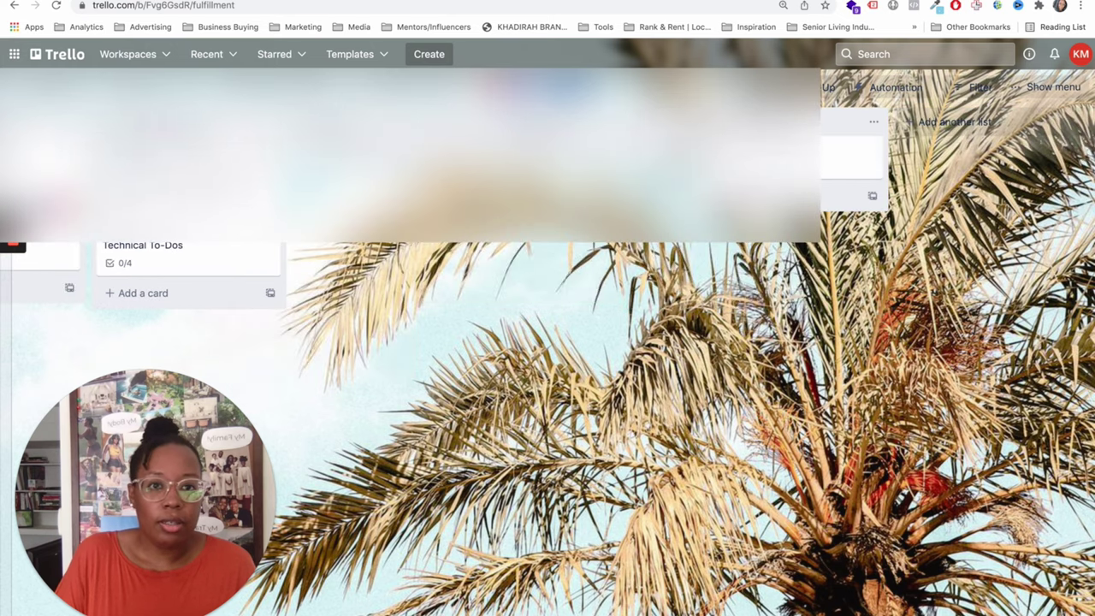
click(821, 171)
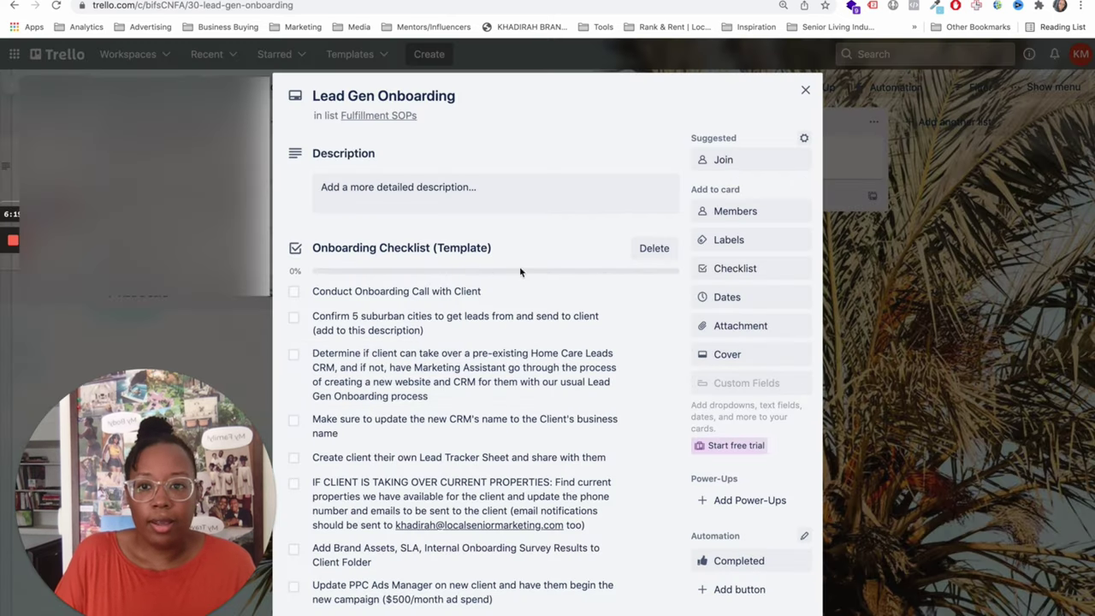
scroll(521, 269, down, 3)
scroll(526, 280, up, 3)
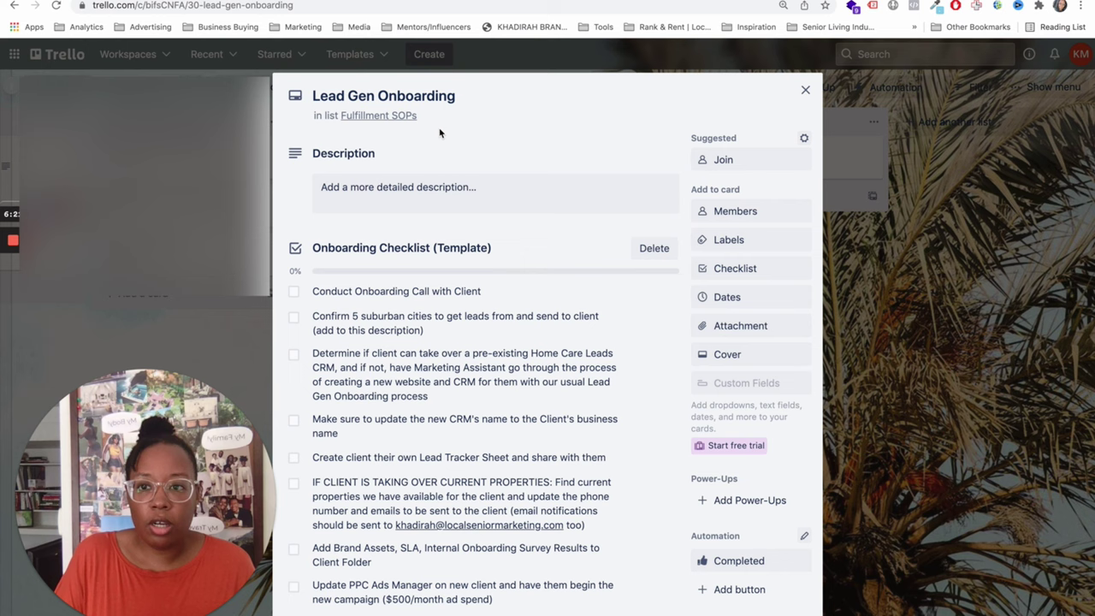
key(ctrl+Tab)
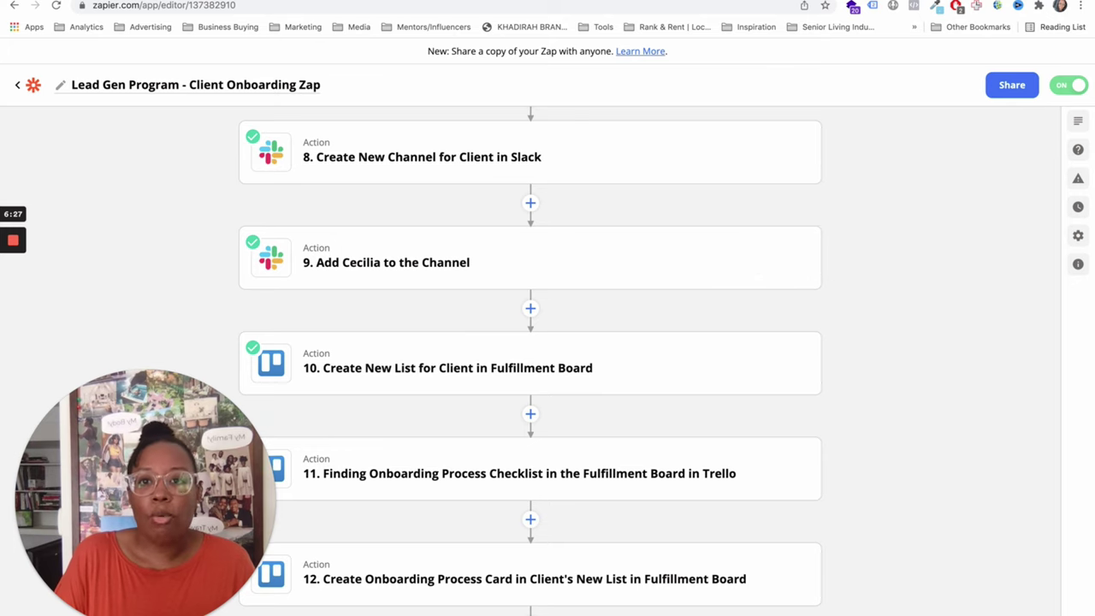
Step: Switch to the Lead Gen Onboarding card in Trello and review its Onboarding Checklist (Template) through the Kickoff Call & Launch item
key(ctrl+shift+Tab)
scroll(459, 296, down, 1)
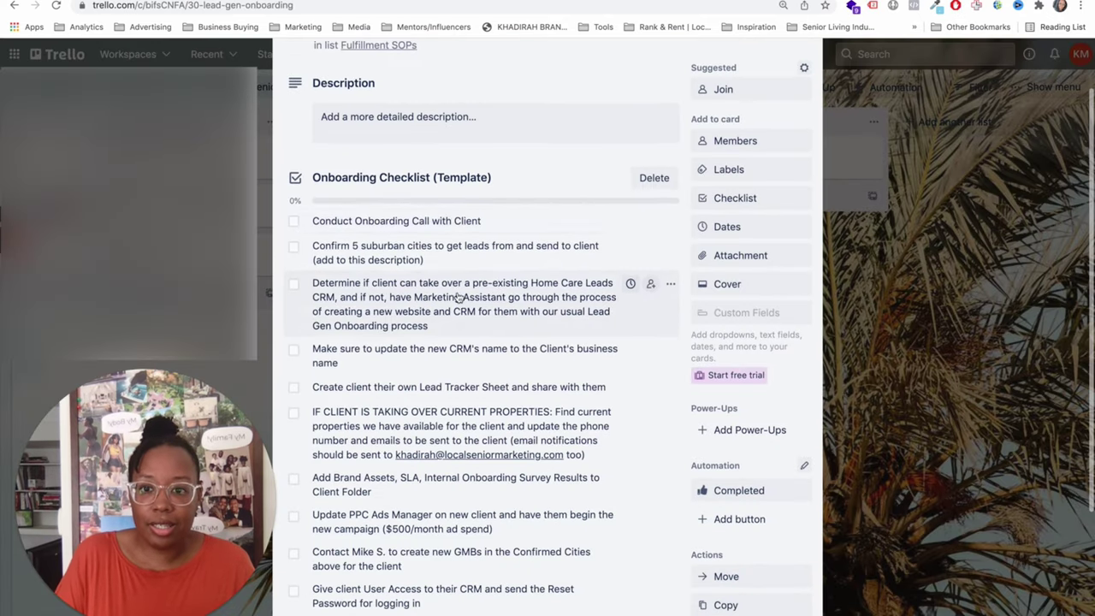
scroll(458, 297, down, 2)
scroll(458, 297, up, 1)
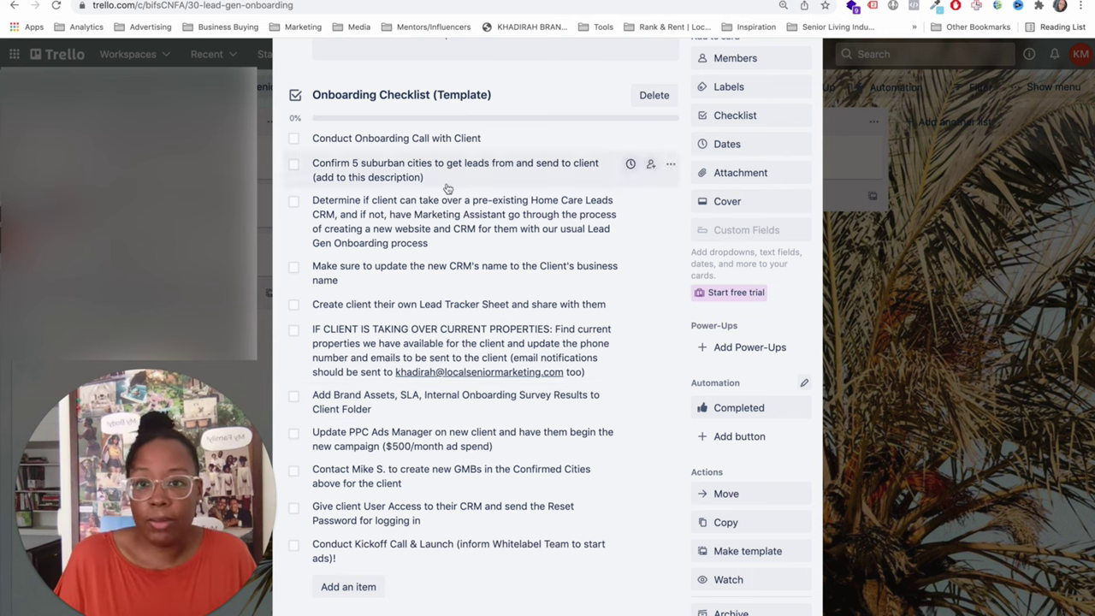
scroll(598, 488, down, 3)
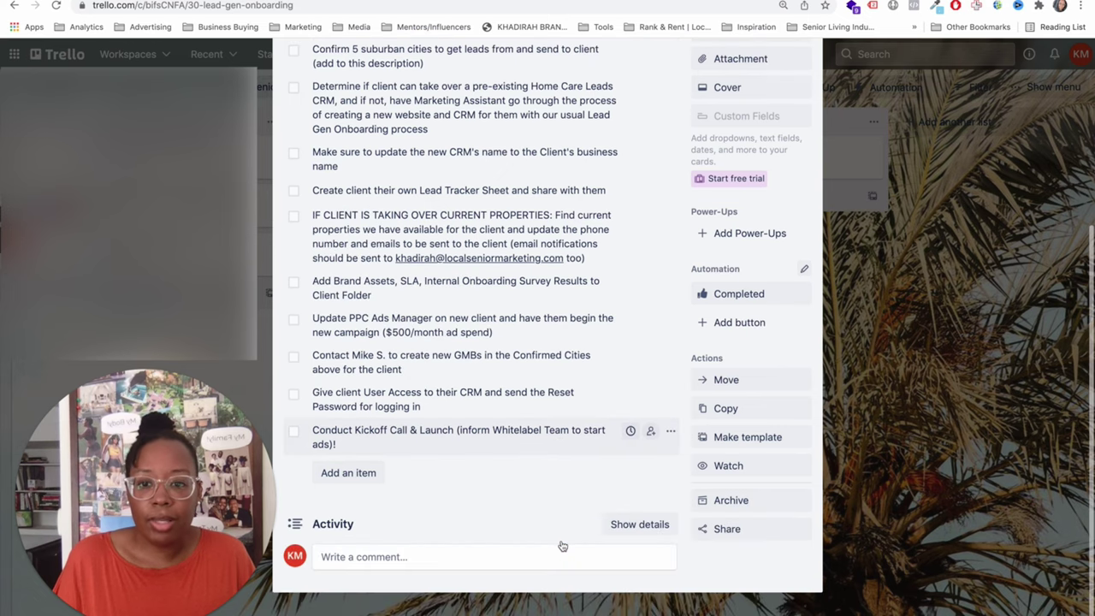
scroll(523, 397, up, 5)
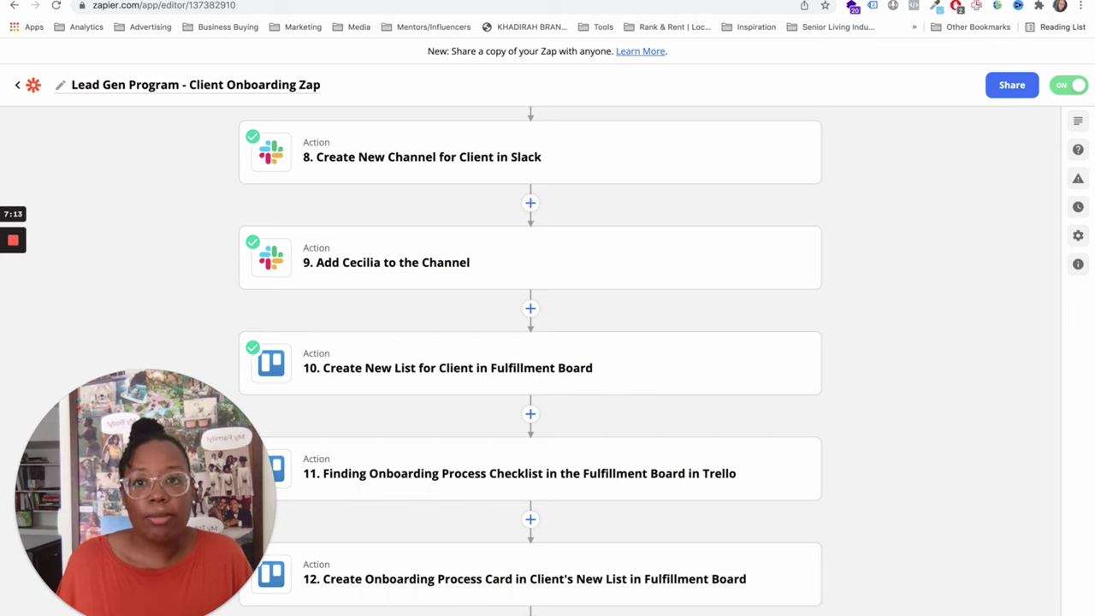
Step: Return to Trello, close the Lead Gen Onboarding card, and look over the client lists on the Fulfillment board
key(ctrl+Tab)
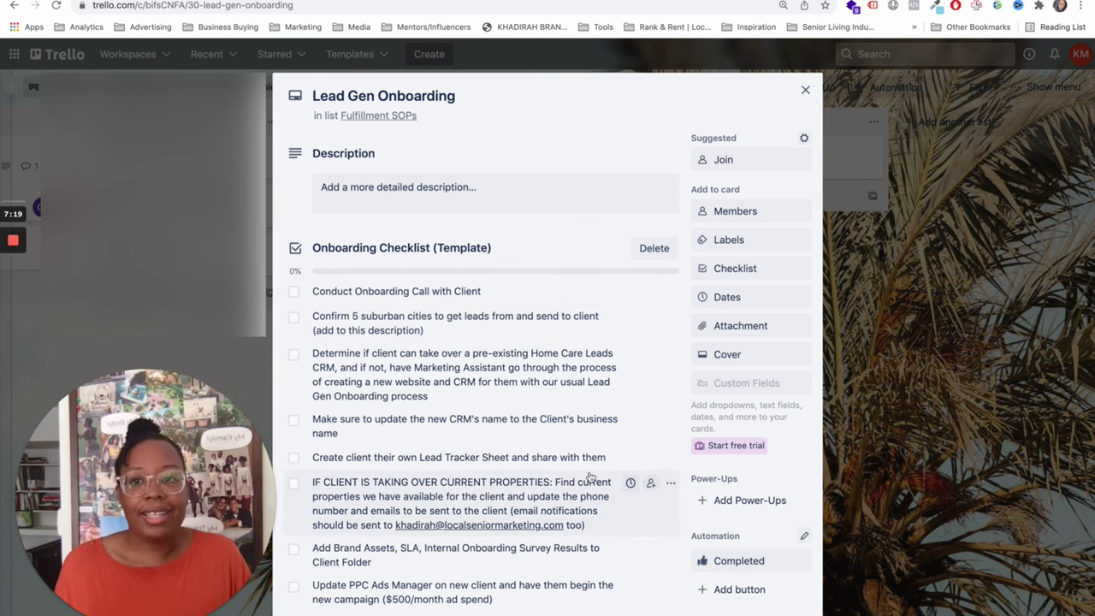
key(Escape)
scroll(301, 276, left, 6)
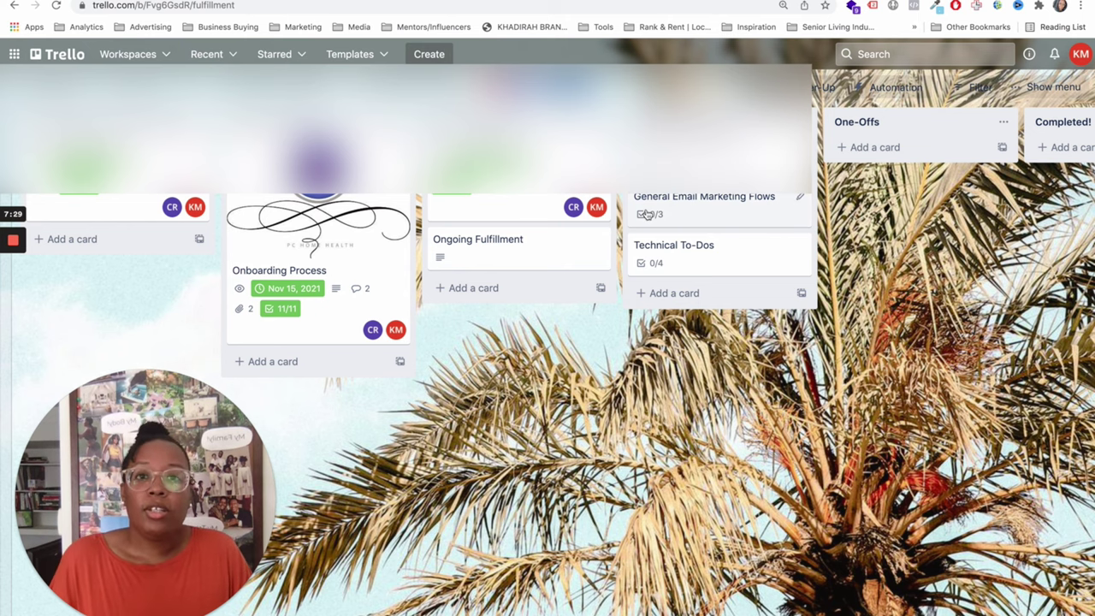
Step: Return to Zapier, leave the Zap editor, and check the Lead Gen Program - Client Onboarding Zap's status in the LSM - Onboarding Zaps folder
click(205, 2)
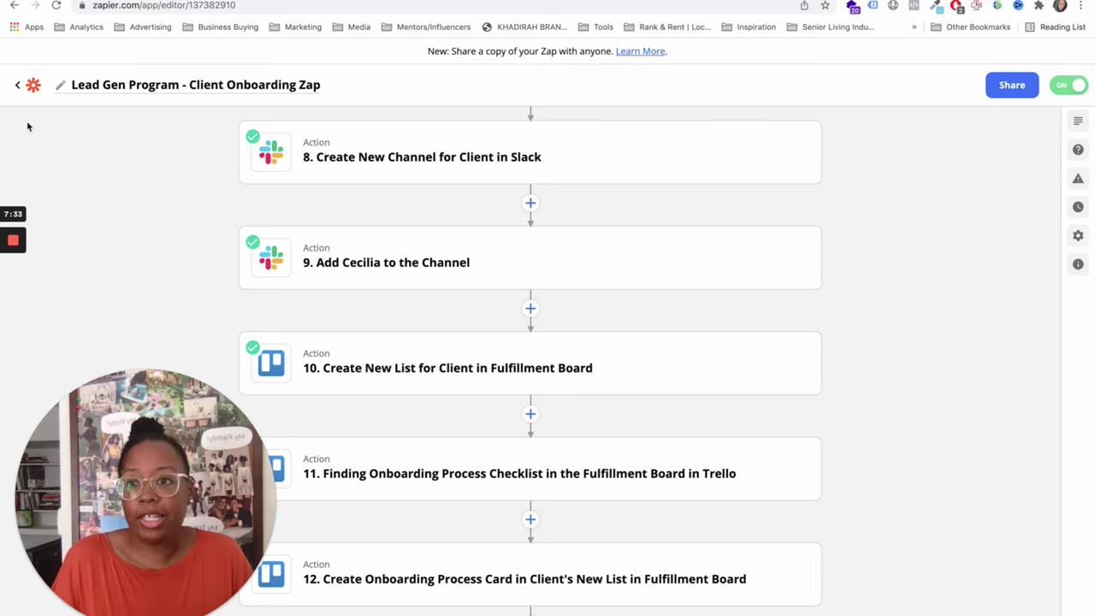
click(28, 87)
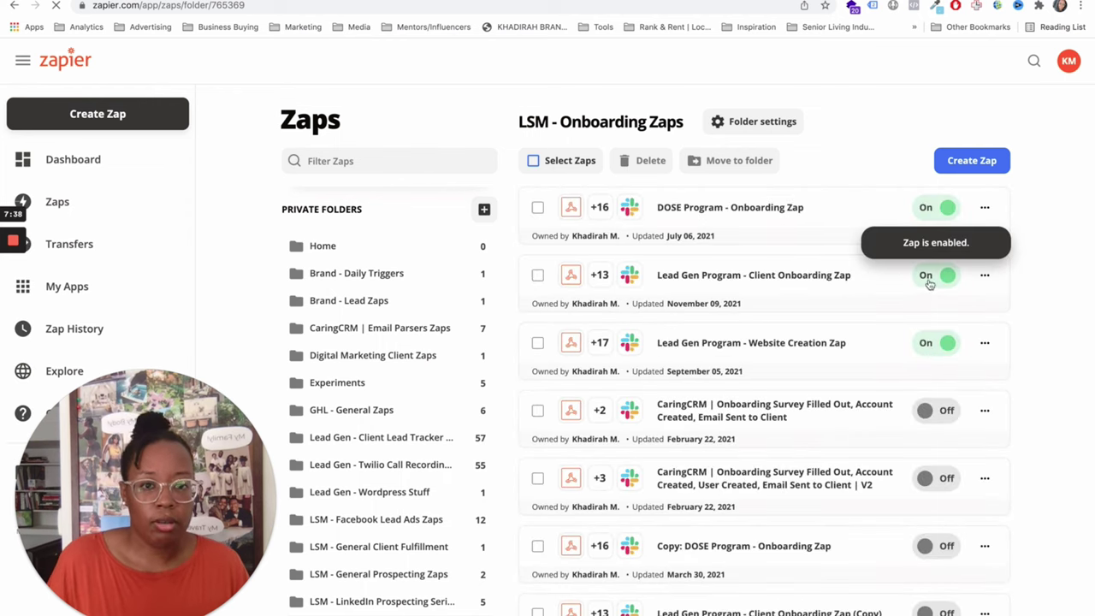
Step: Switch to the onboarding survey in the Omnipotent Marketing survey builder and review its slides from Introduction to Targeting Info
key(ctrl+Tab)
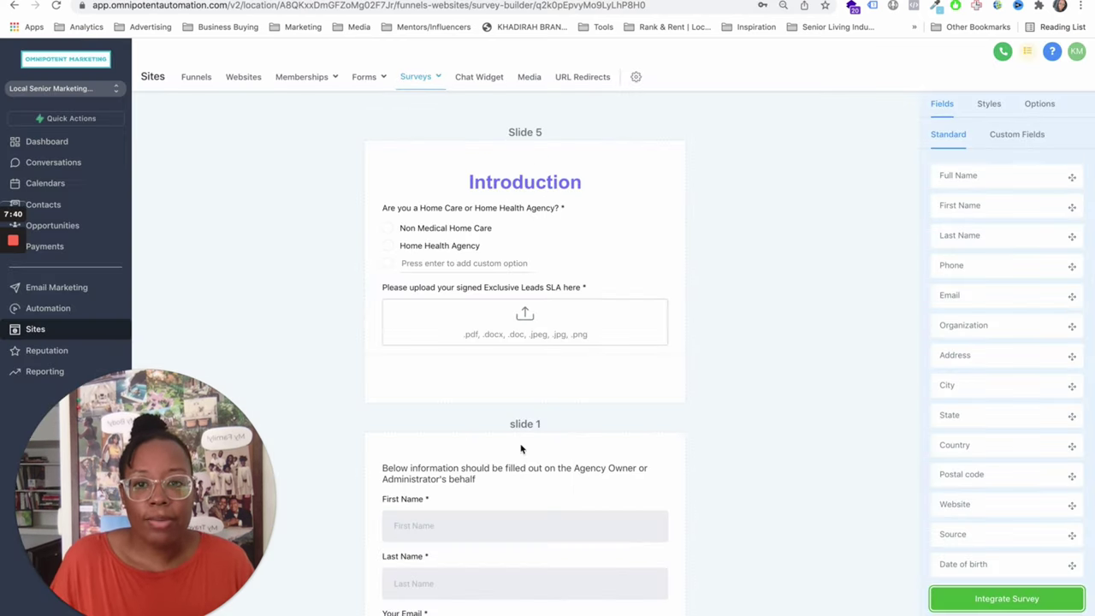
scroll(521, 448, down, 15)
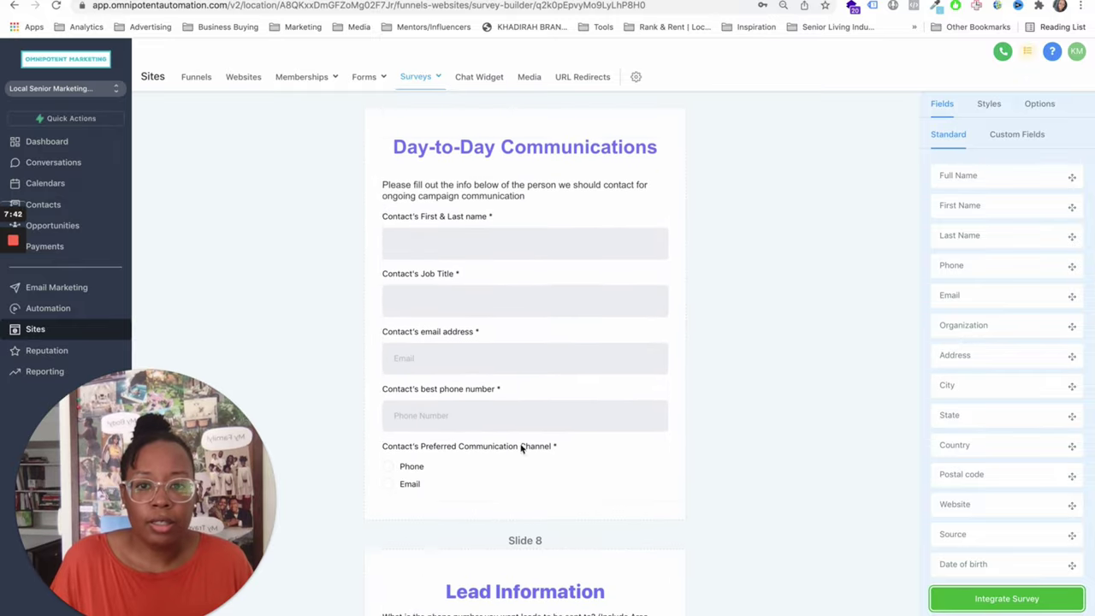
scroll(521, 448, down, 10)
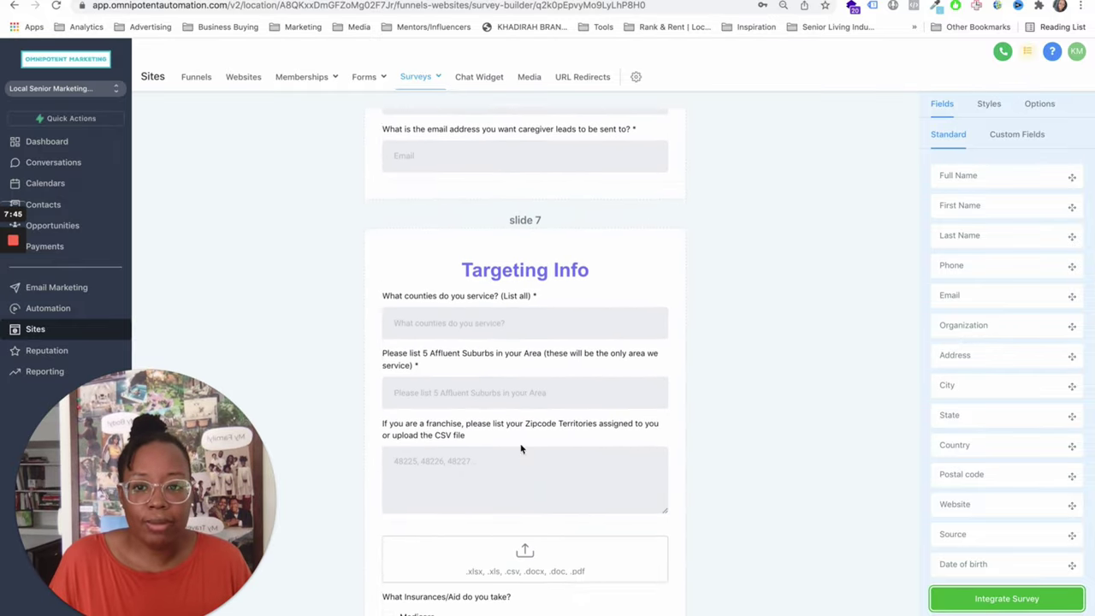
scroll(521, 448, down, 5)
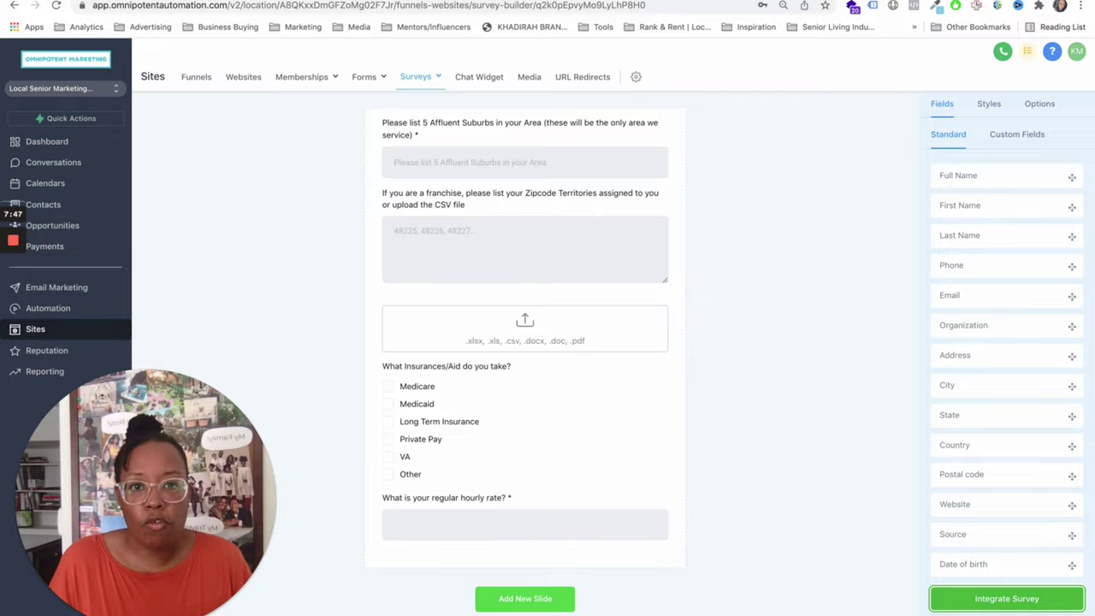
Step: Switch to the live survey's Targeting Info page, enter 25$/hr as the regular hourly rate, and submit the survey
key(ctrl+Tab)
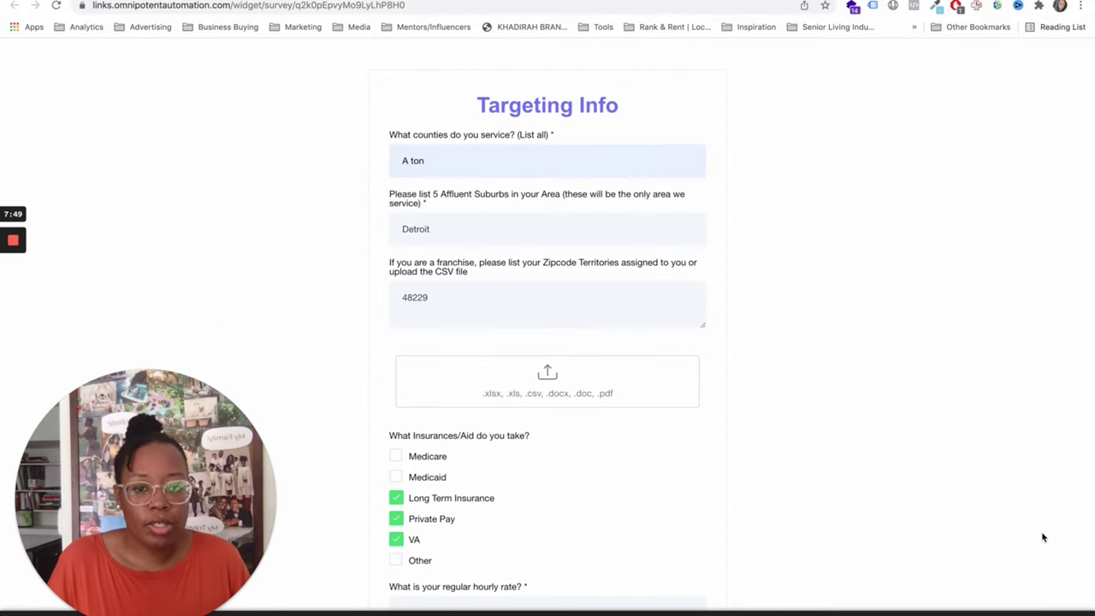
scroll(738, 327, down, 1)
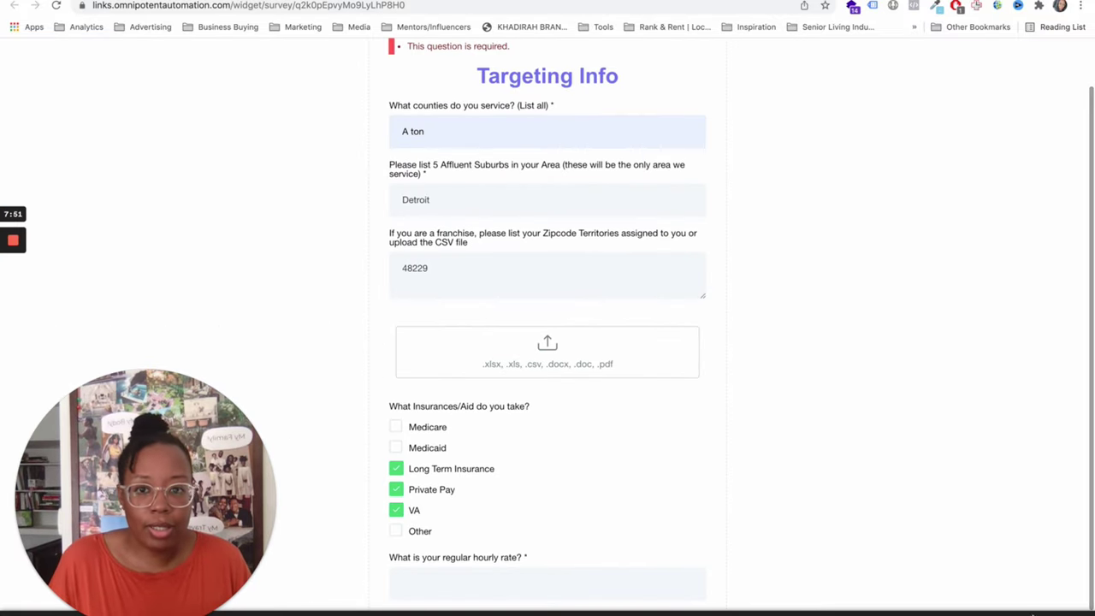
scroll(518, 225, down, 1)
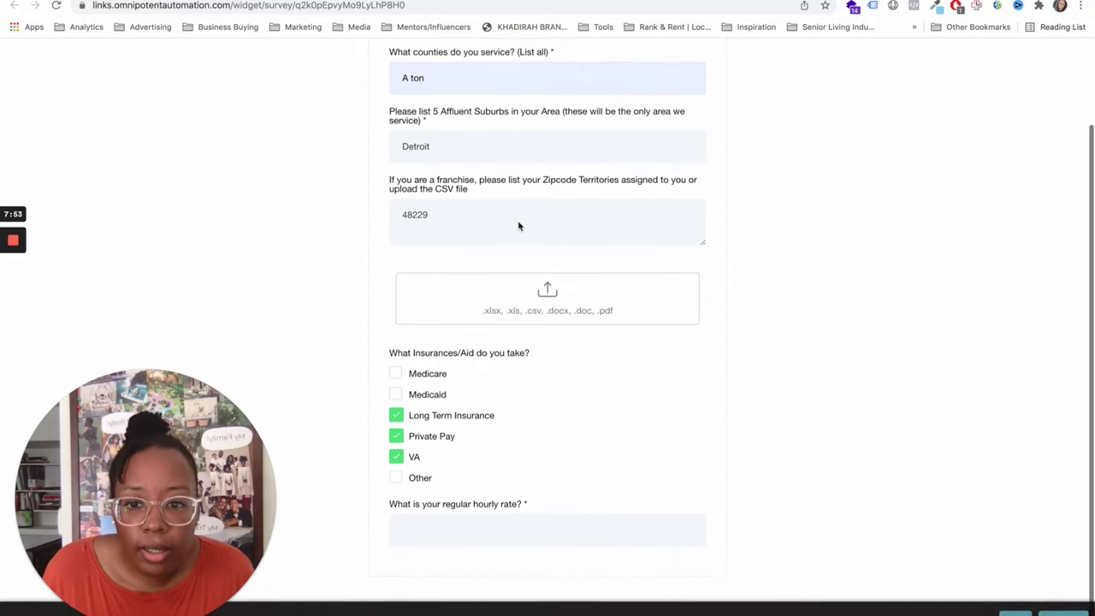
click(524, 538)
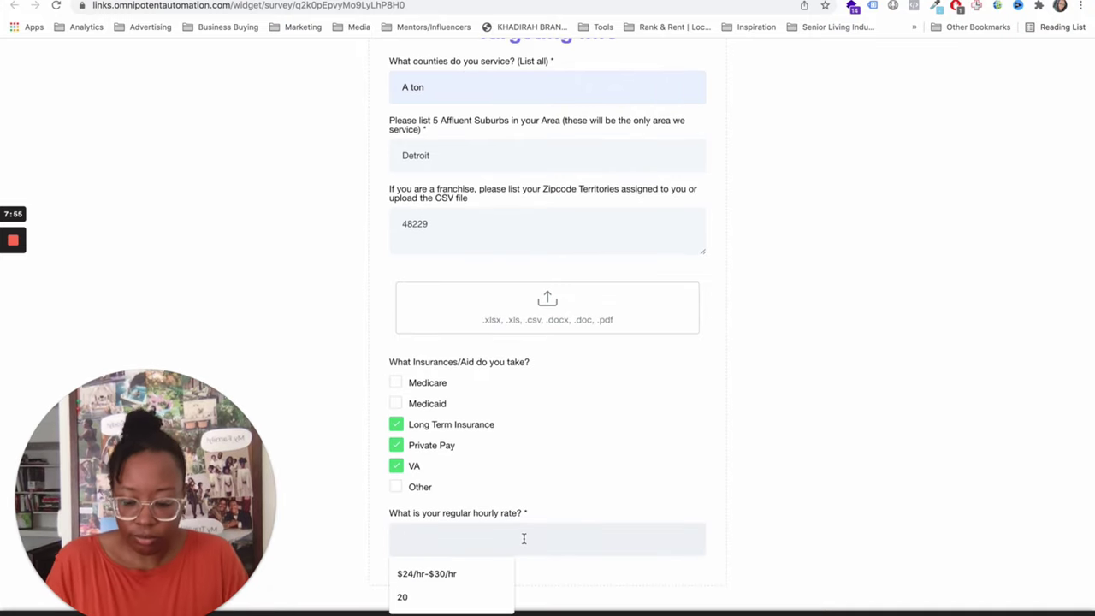
text(25$/hr)
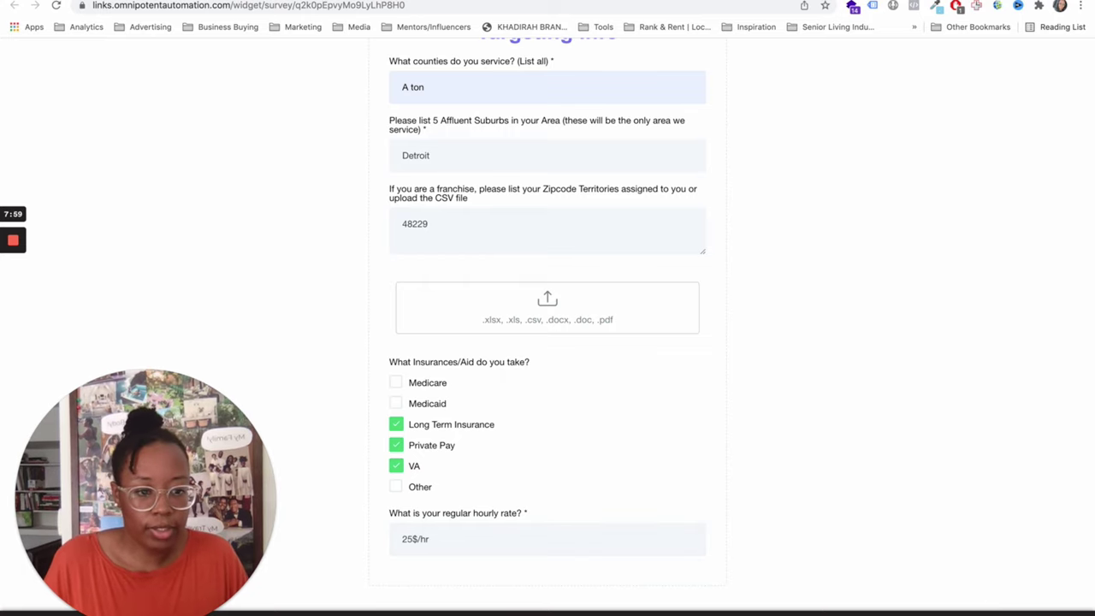
key(Return)
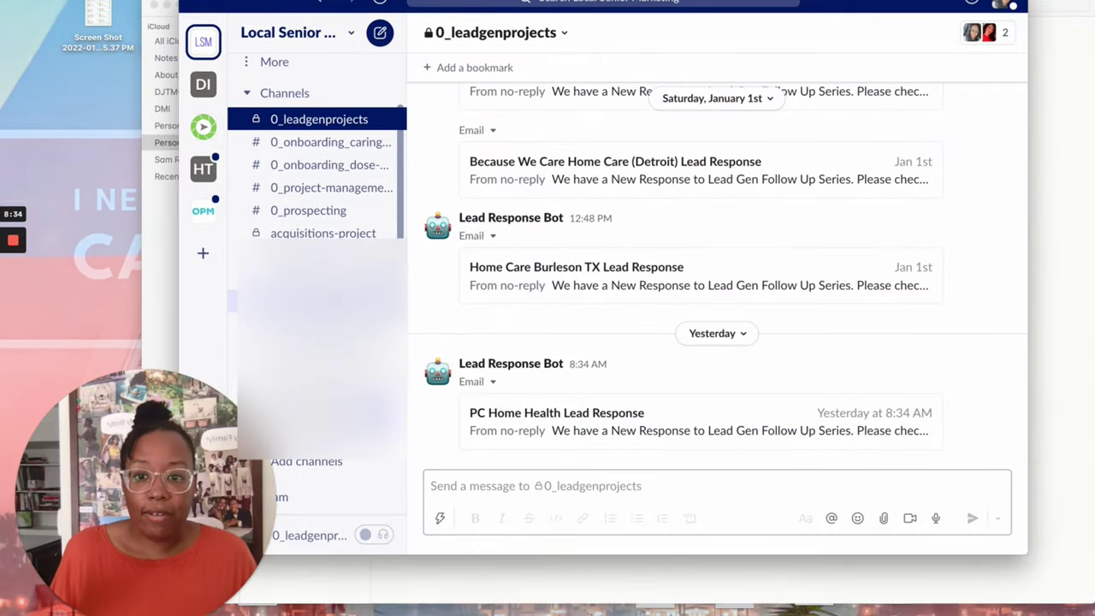
Step: Open the client_testing-v3 channel in Slack and review Zapier's new Lead Gen Program client message
click(316, 417)
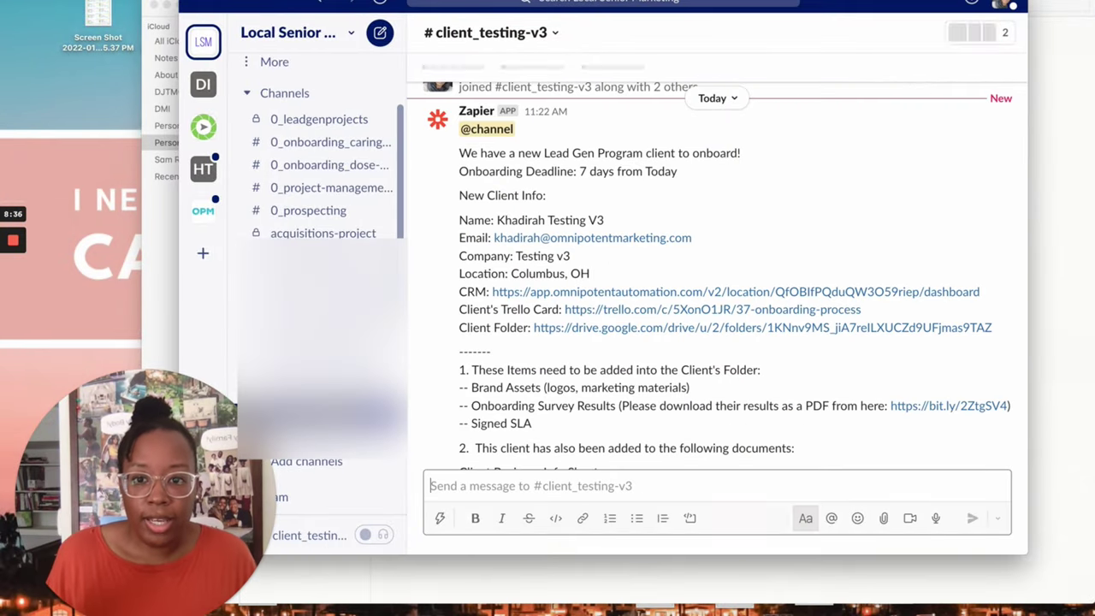
scroll(709, 346, up, 1)
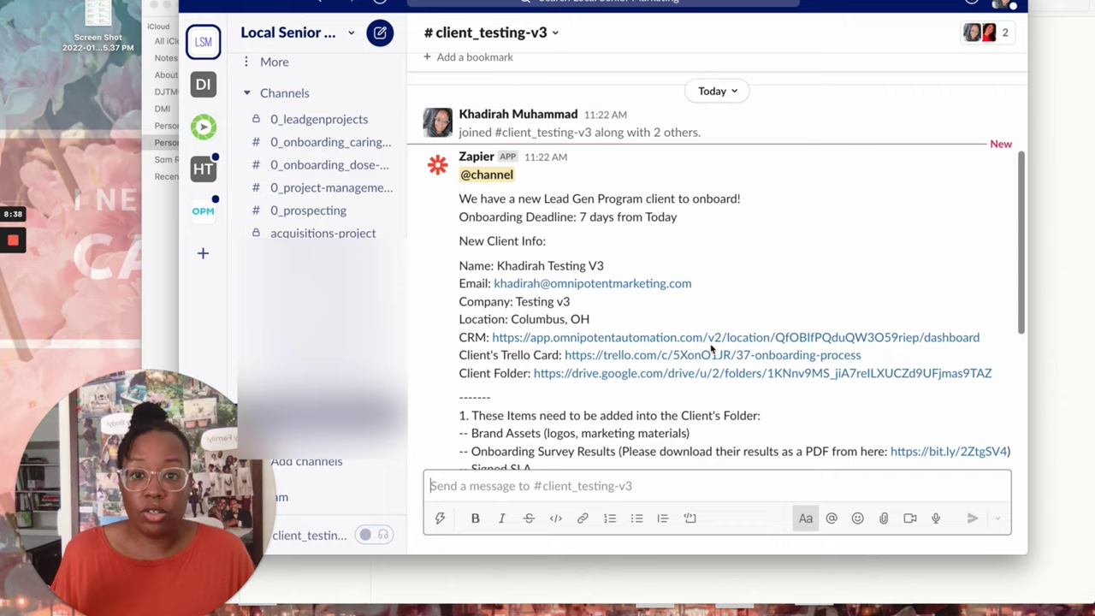
scroll(710, 346, down, 4)
scroll(709, 347, up, 1)
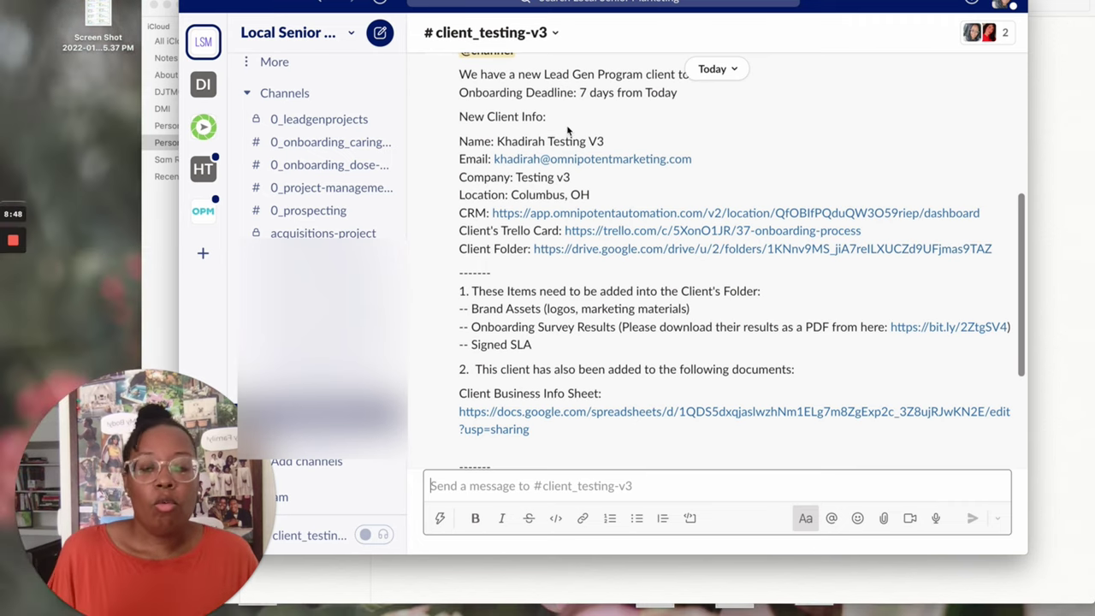
scroll(513, 137, up, 1)
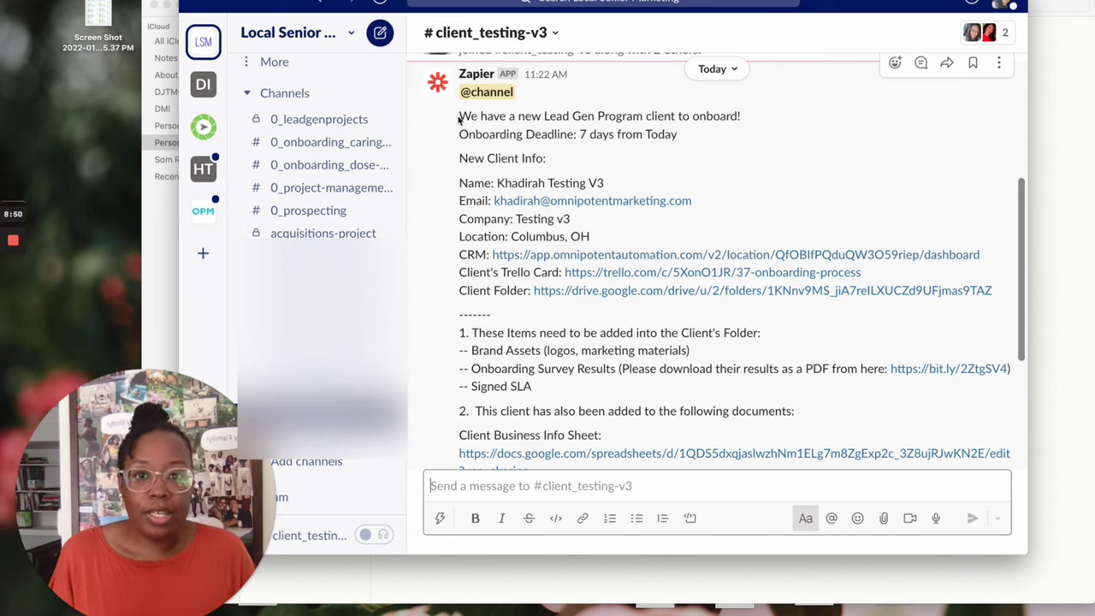
Step: Highlight the onboarding intro, deadline, client name and location in Zapier's message one after another
drag(458, 119, 733, 145)
drag(474, 135, 679, 152)
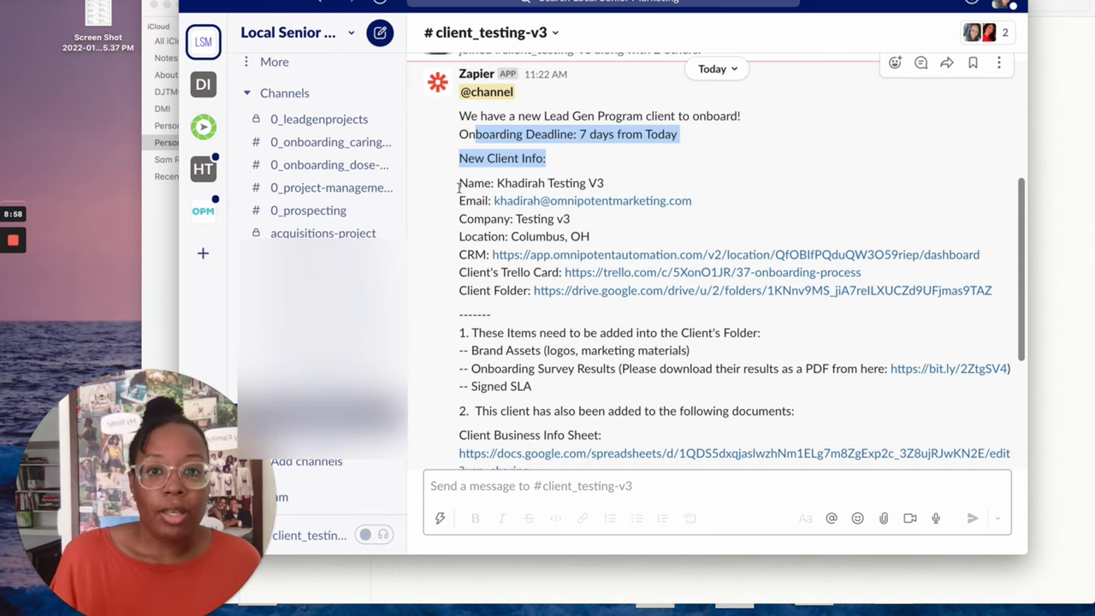
drag(459, 182, 654, 180)
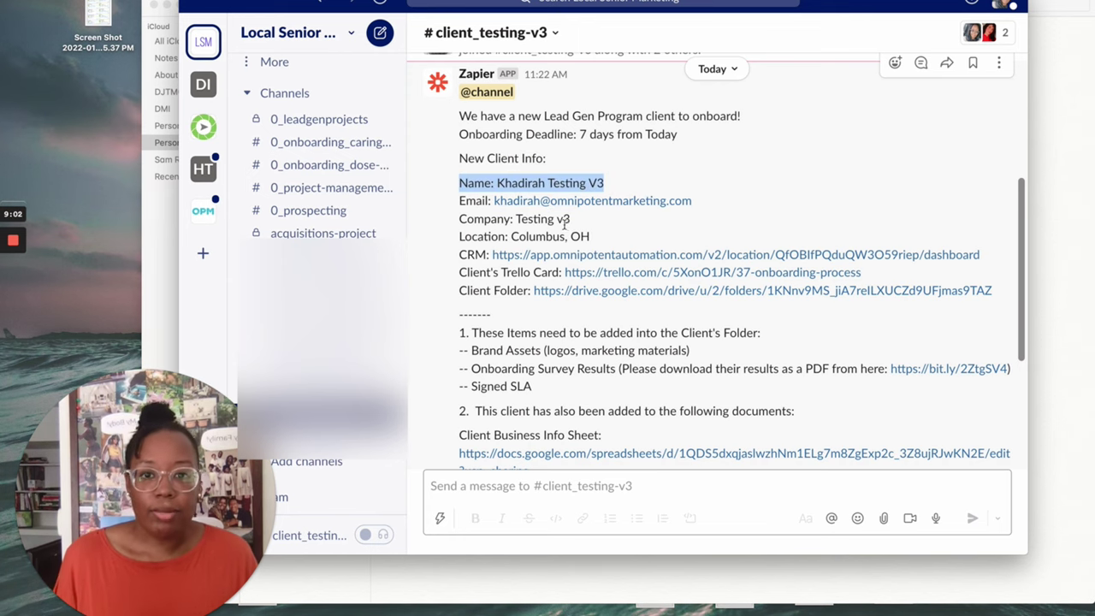
drag(589, 236, 511, 236)
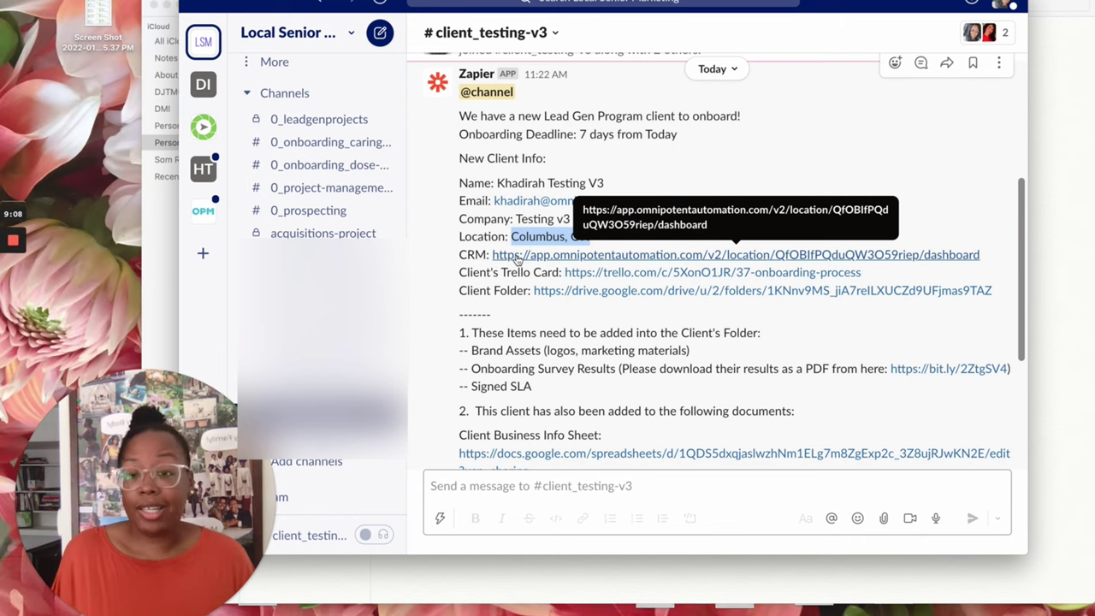
Step: Open the client's CRM from the Slack message, view its automation workflows, and dismiss the phone number notice
click(835, 178)
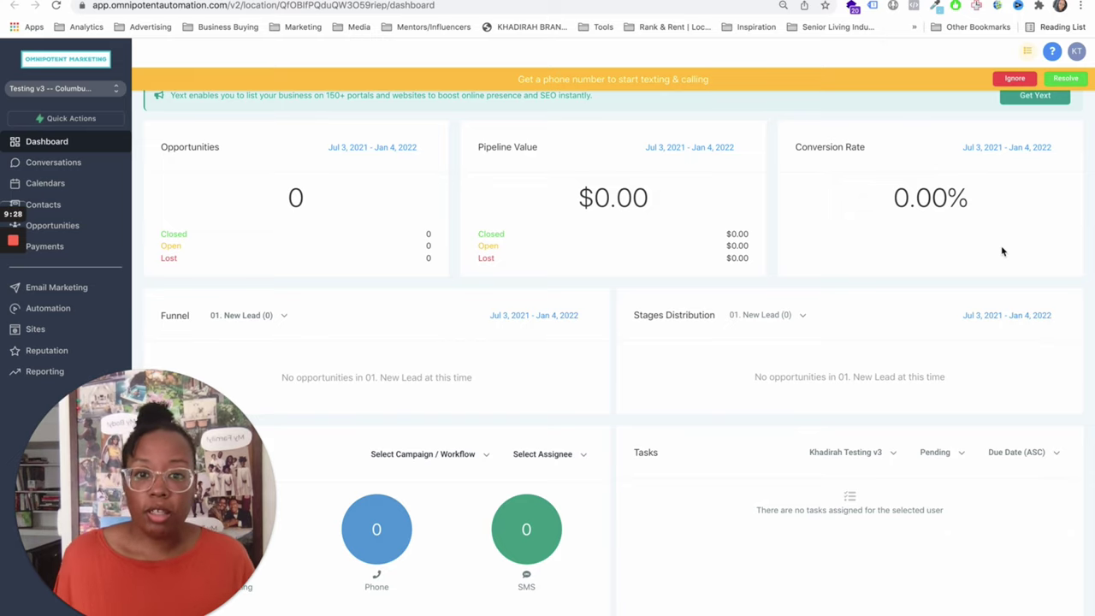
click(96, 316)
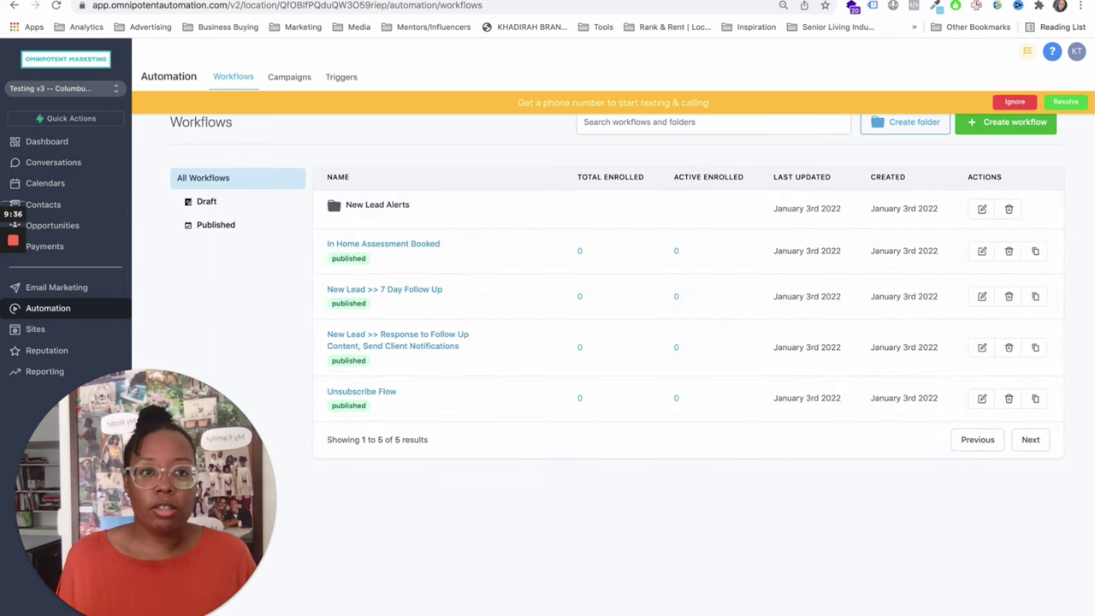
click(1016, 105)
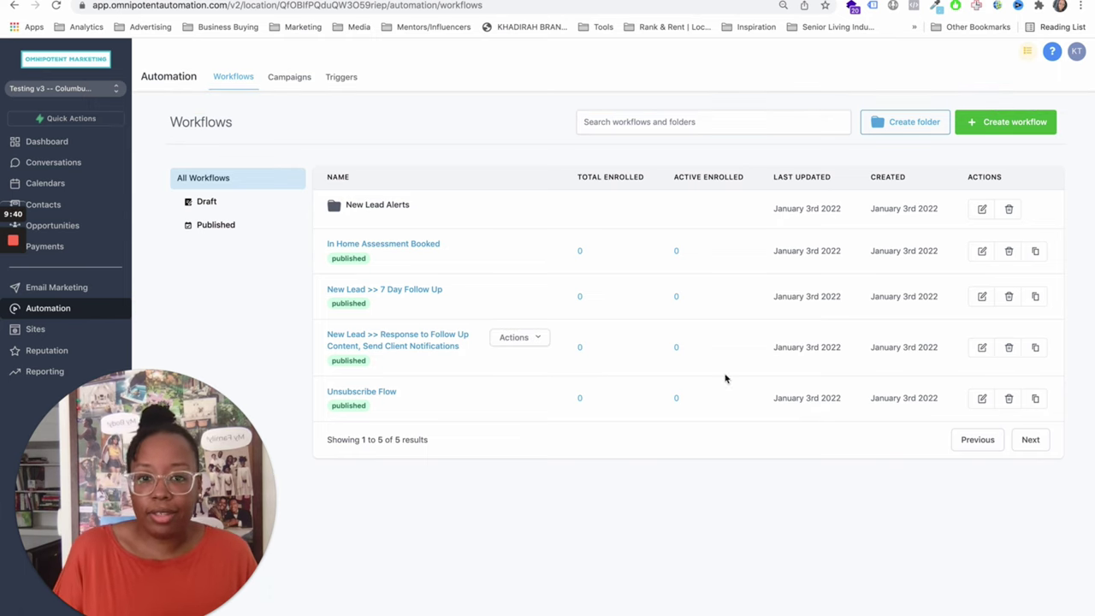
Step: Go back to Slack, open the Client Folder link to view the folder in Google Drive, and return to the message
key(ctrl+Left)
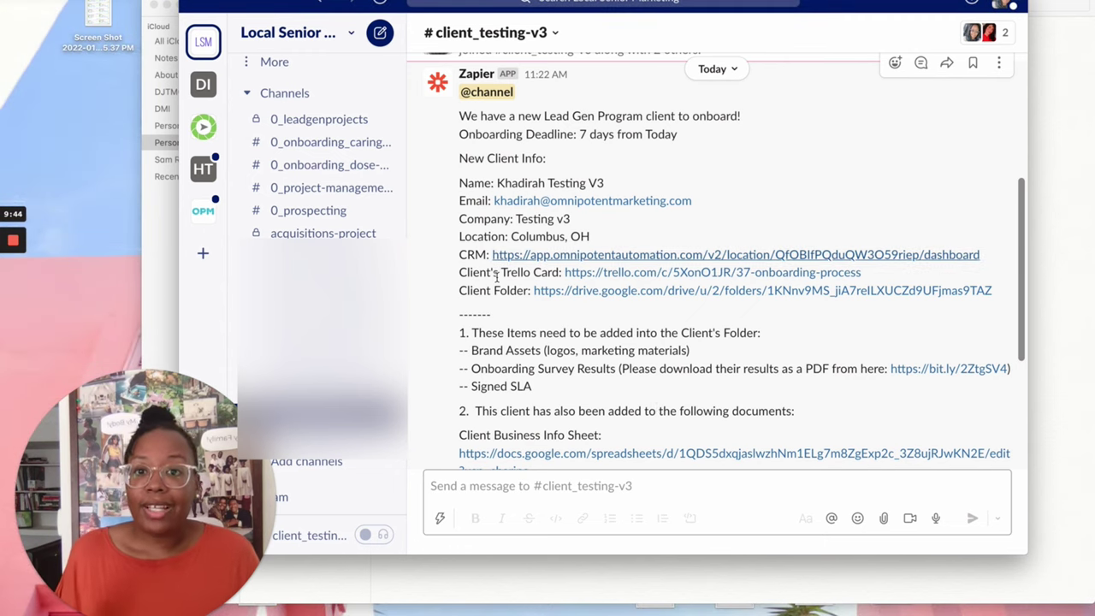
click(557, 291)
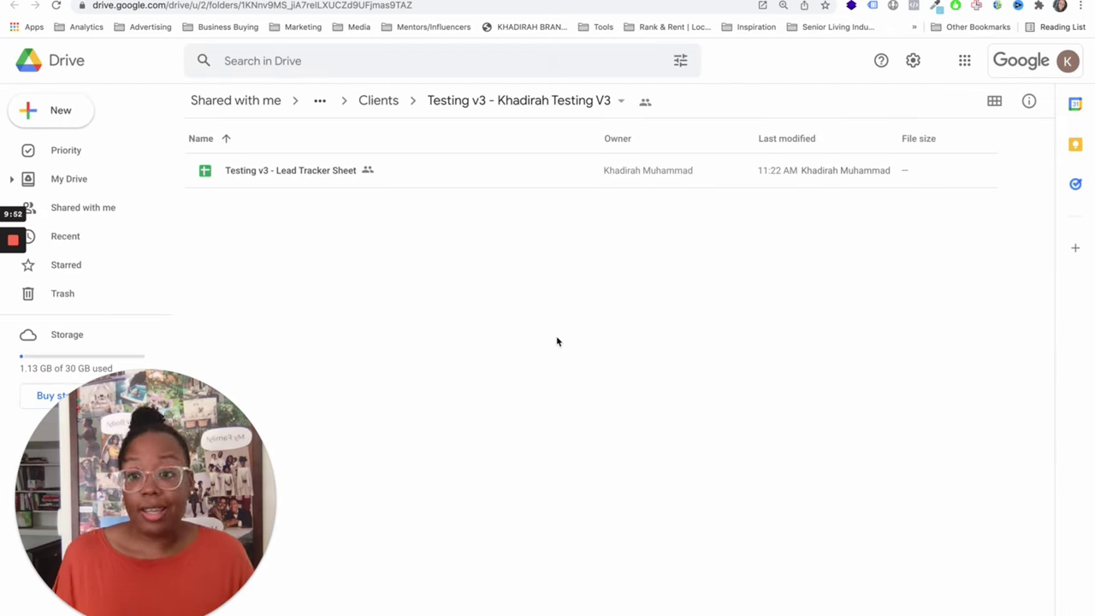
key(ctrl+Left)
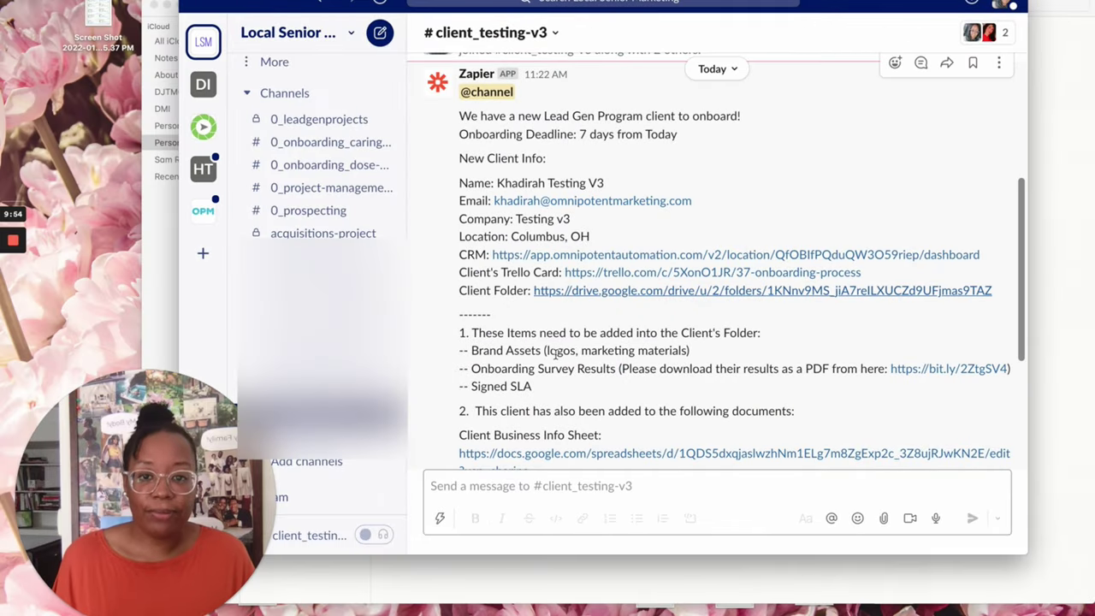
Step: Highlight the items needed in the Client's Folder, clear the highlight, and read on to the Project Management Bot message
scroll(557, 339, down, 3)
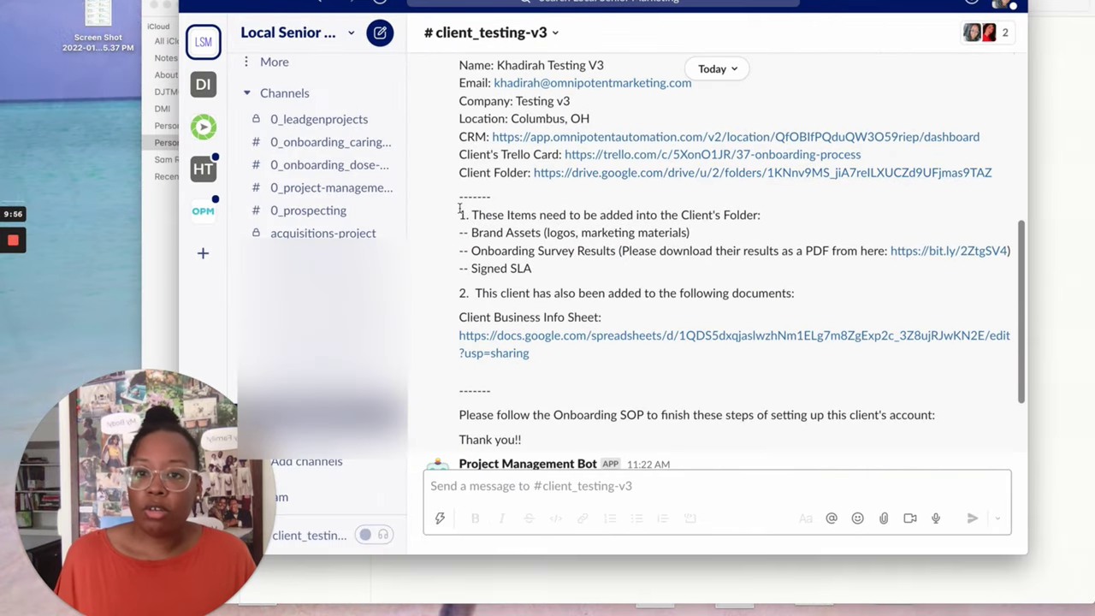
drag(460, 209, 587, 267)
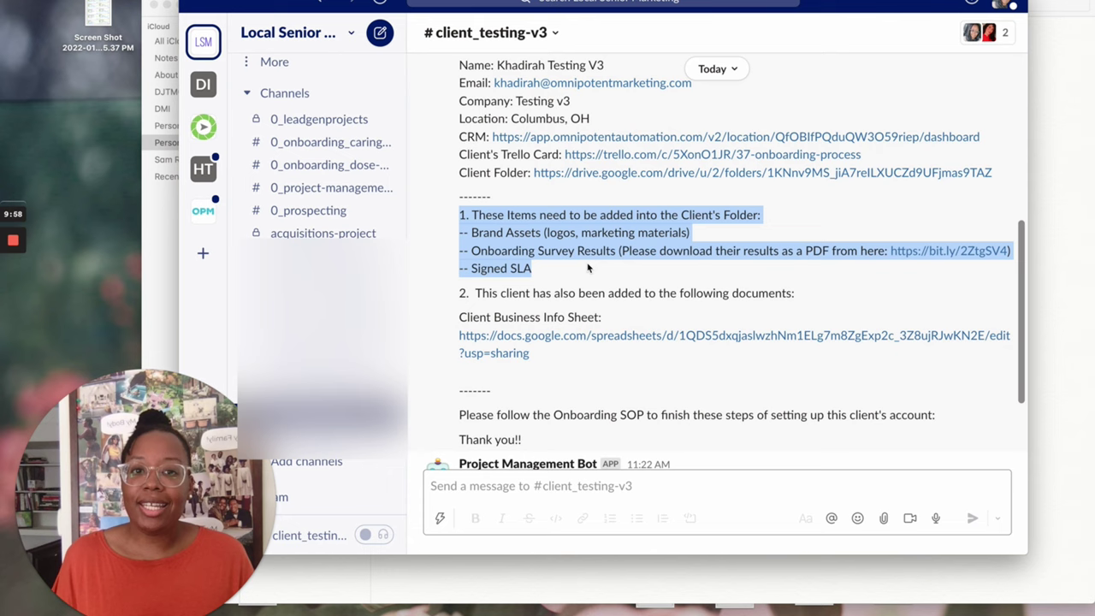
click(588, 267)
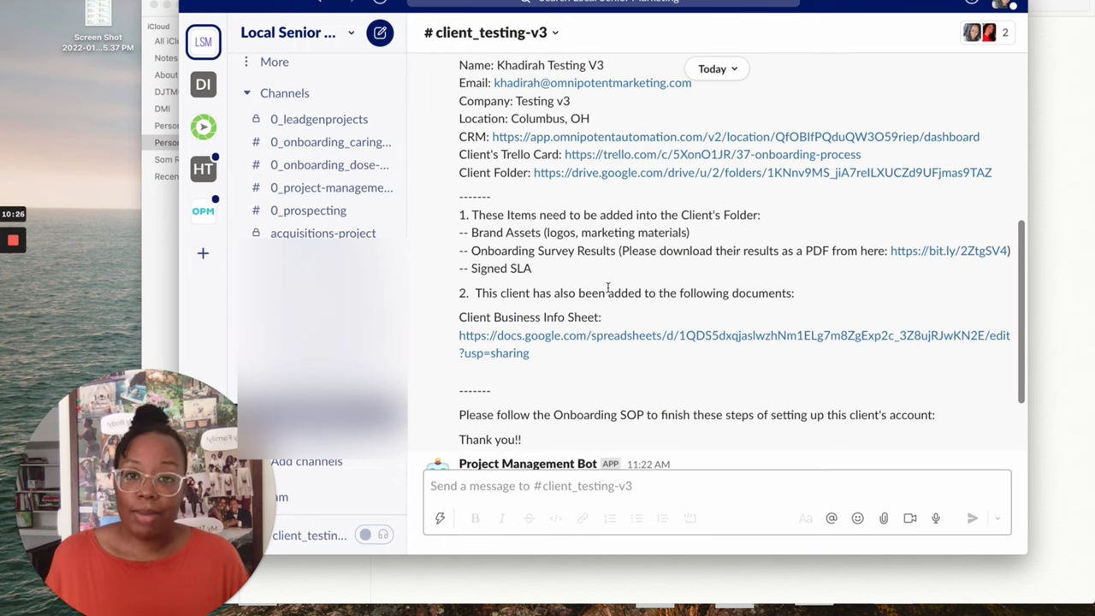
scroll(559, 350, down, 3)
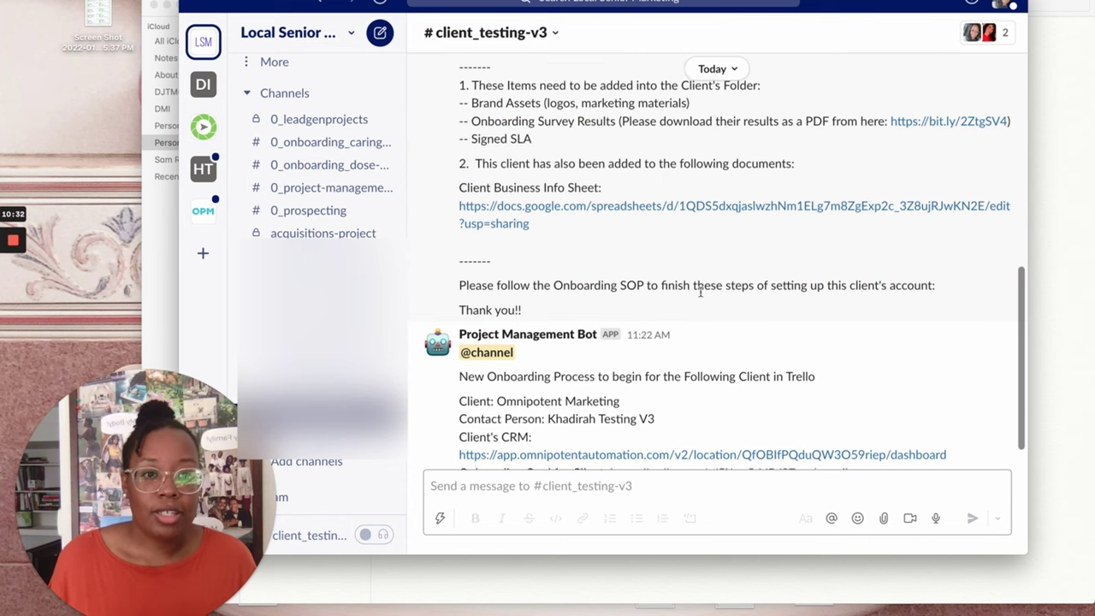
Step: Read through the Project Management Bot message in Slack, and switch to the Fulfillment board in Trello
scroll(699, 292, down, 2)
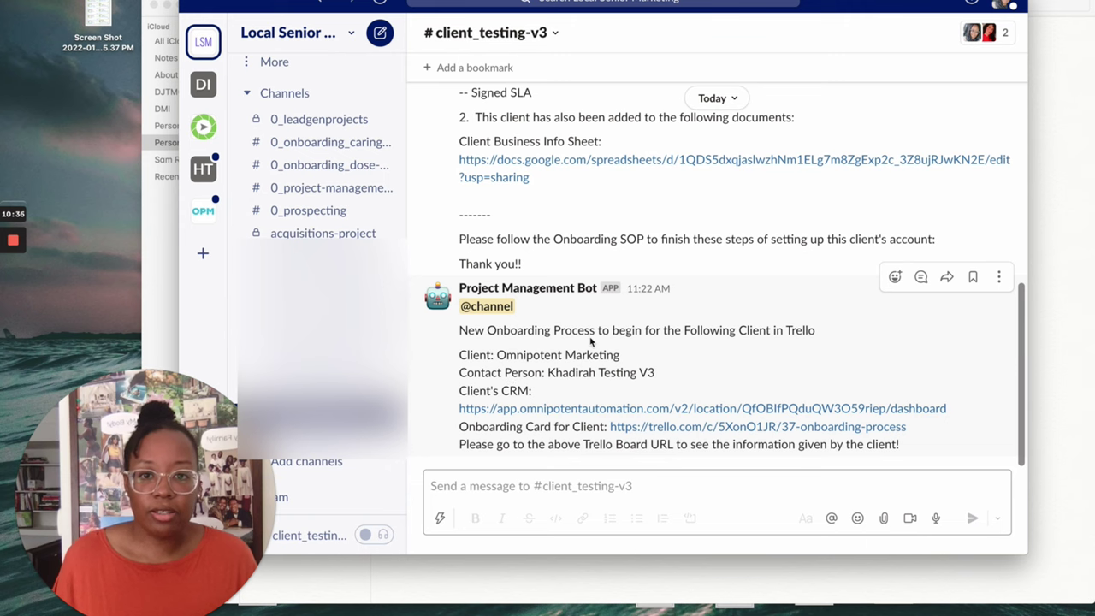
scroll(616, 350, up, 5)
scroll(590, 342, up, 5)
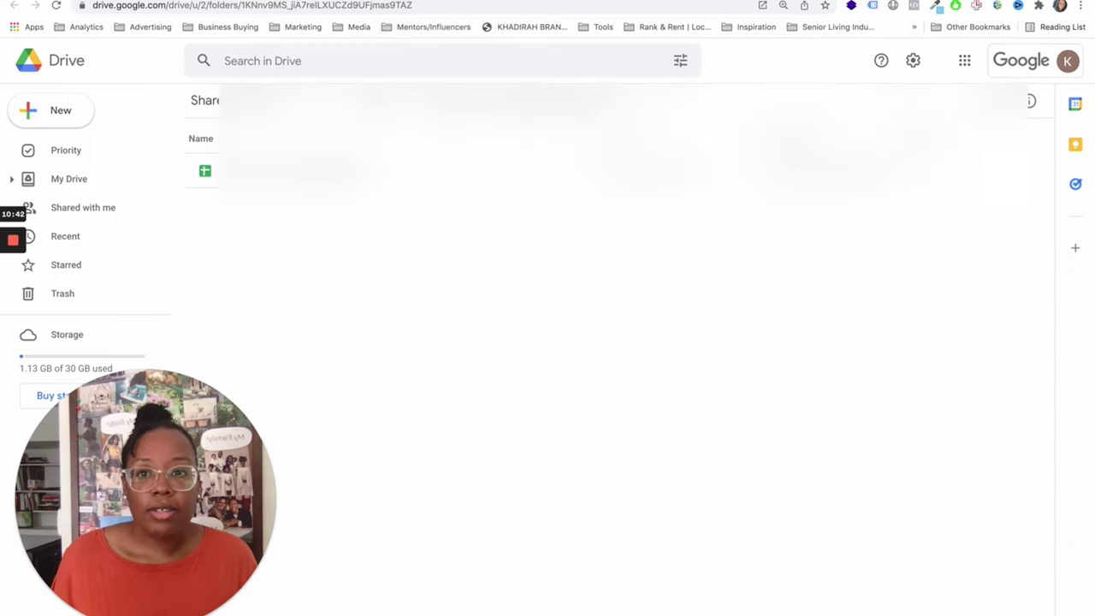
key(ctrl+Tab)
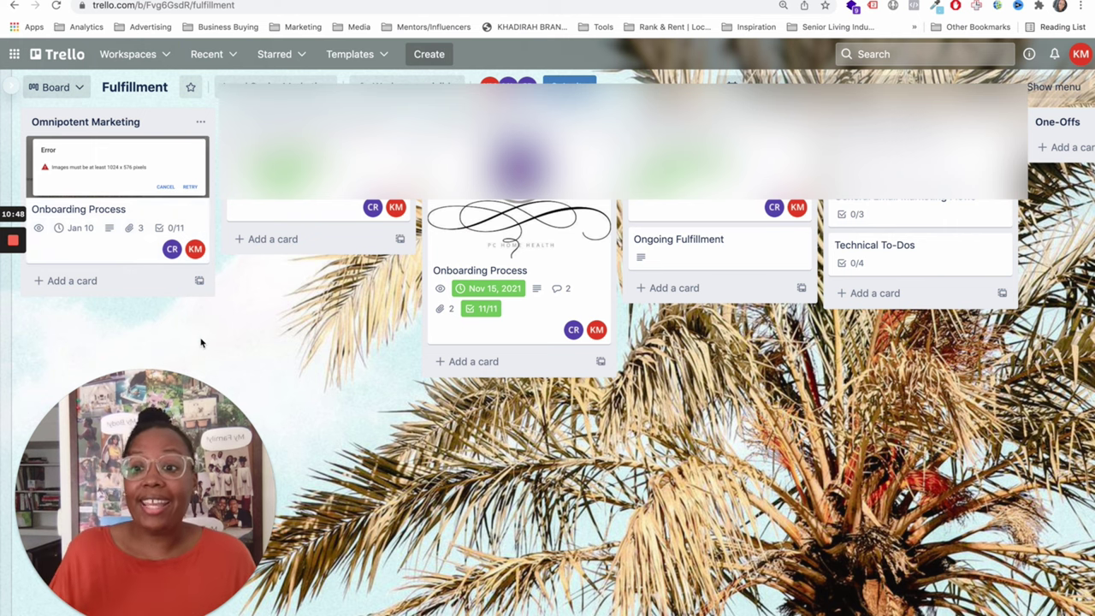
Step: Open the Onboarding Process card in the Omnipotent Marketing list and review the client details in its description
click(107, 250)
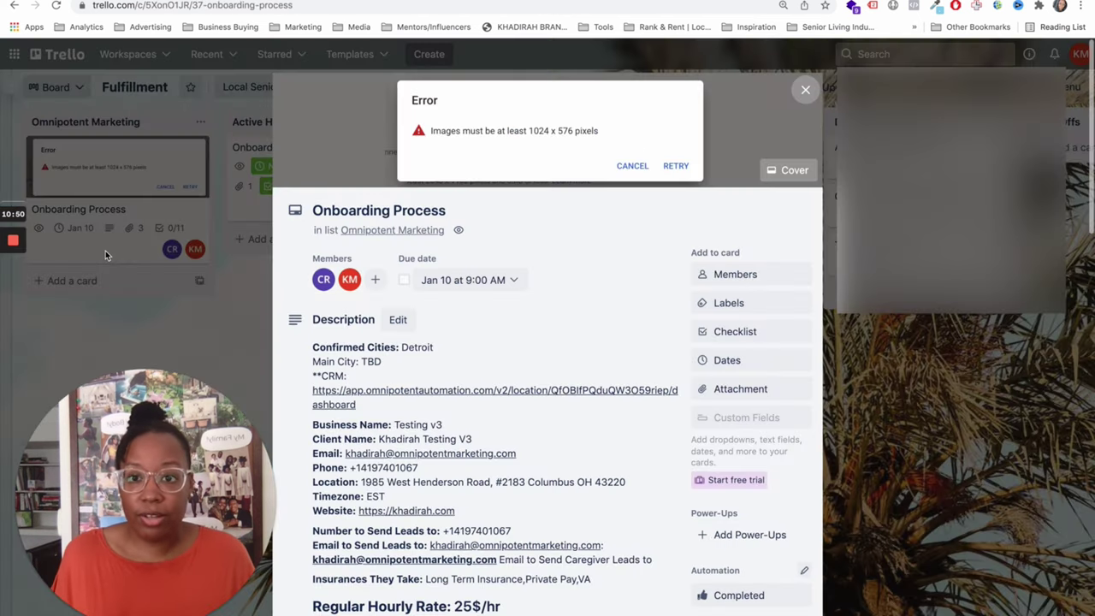
scroll(522, 334, down, 3)
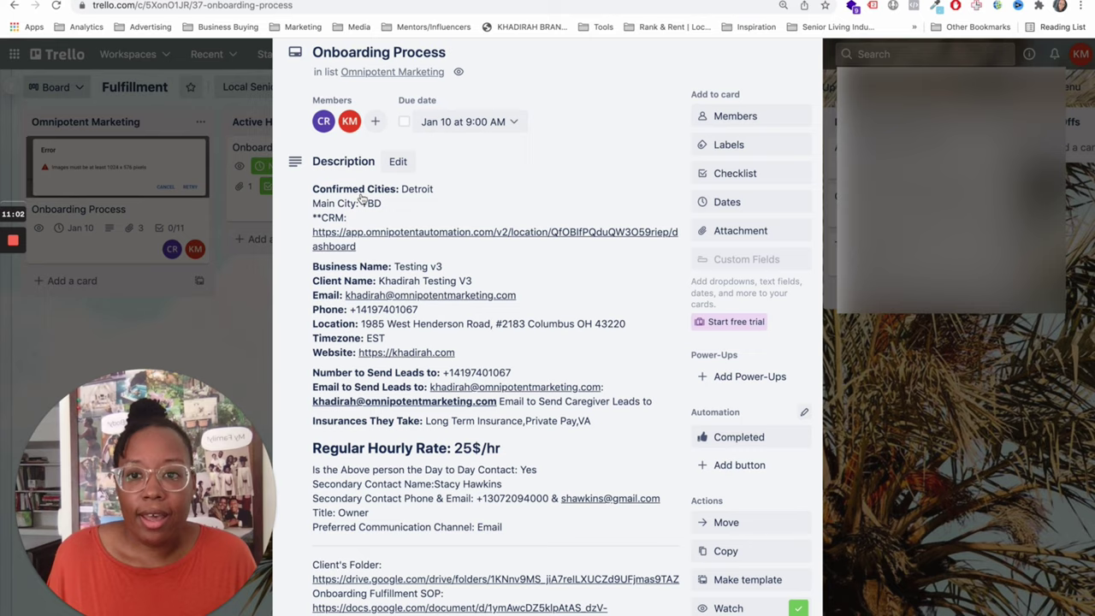
scroll(361, 198, down, 2)
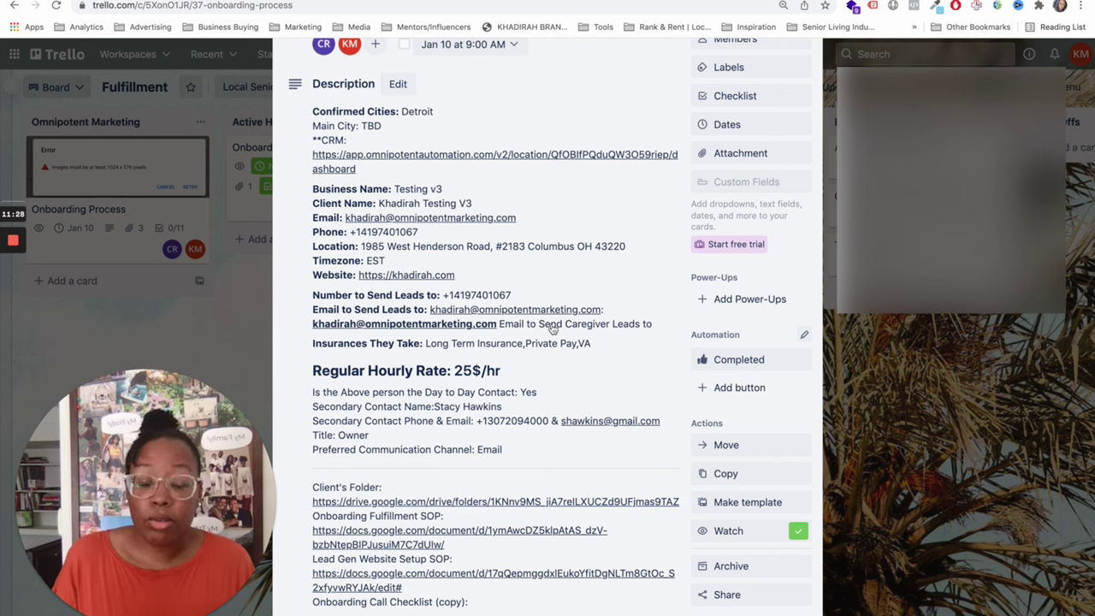
scroll(552, 329, down, 2)
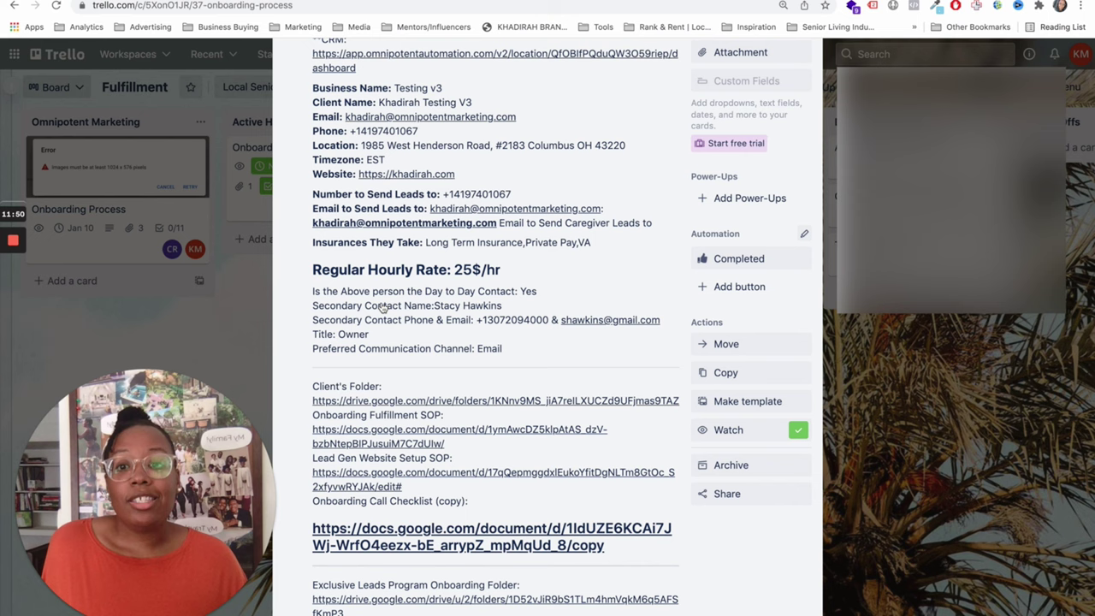
Step: Examine the card's onboarding folder link and attachments, and read through the tasks in the Onboarding Checklist
scroll(468, 377, down, 7)
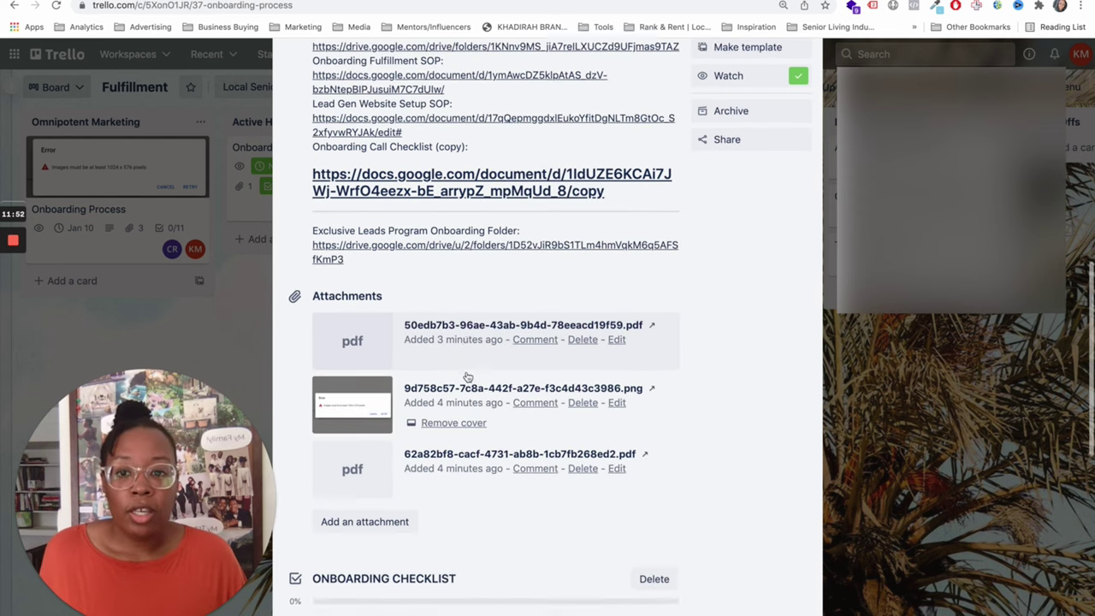
scroll(468, 377, down, 3)
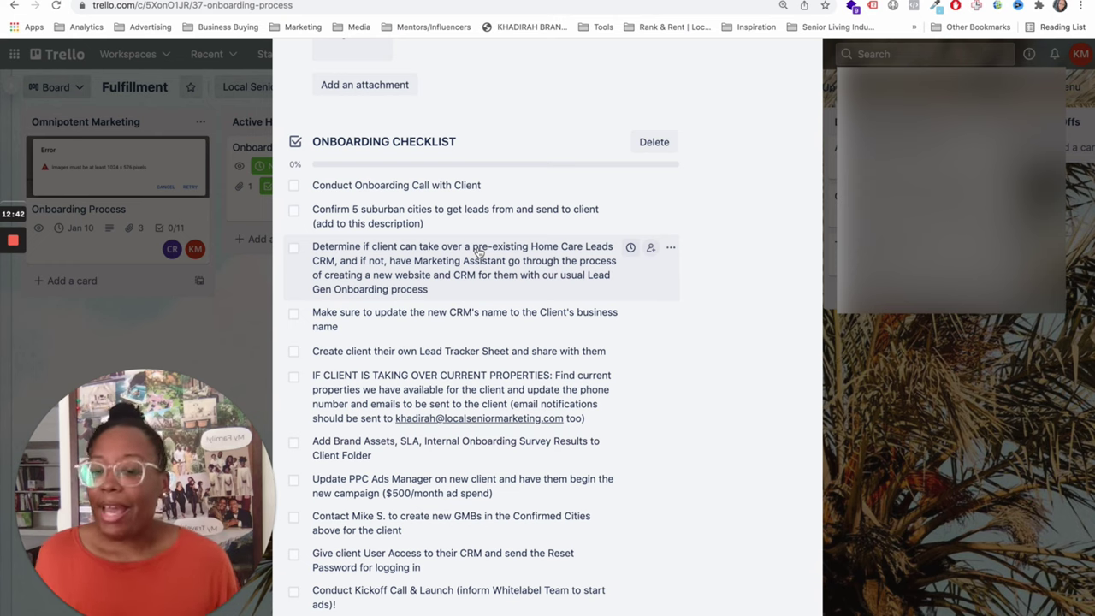
scroll(477, 250, down, 2)
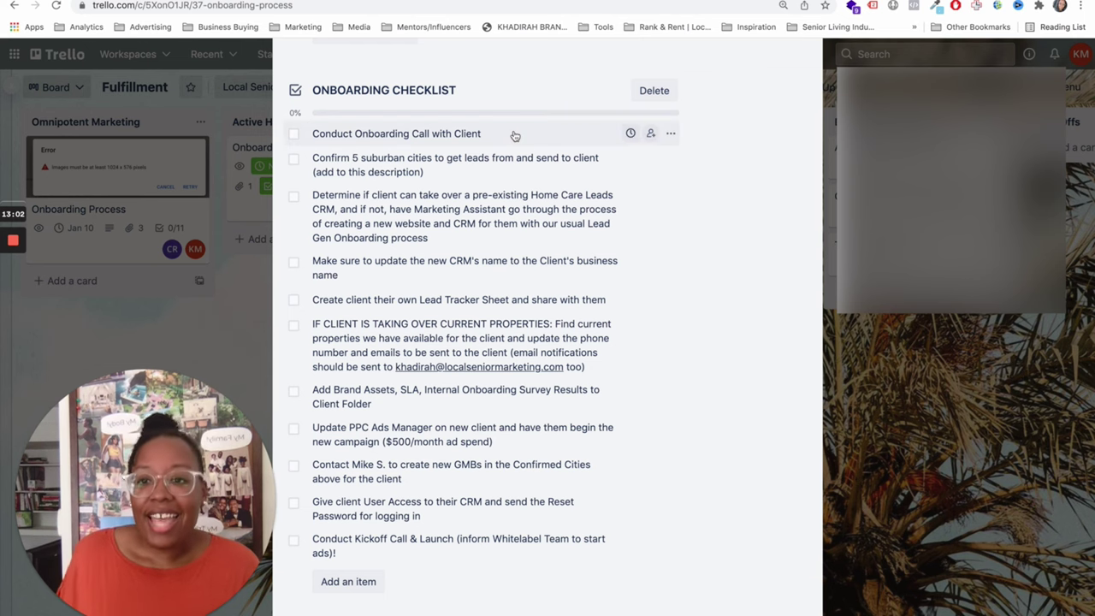
drag(158, 458, 526, 197)
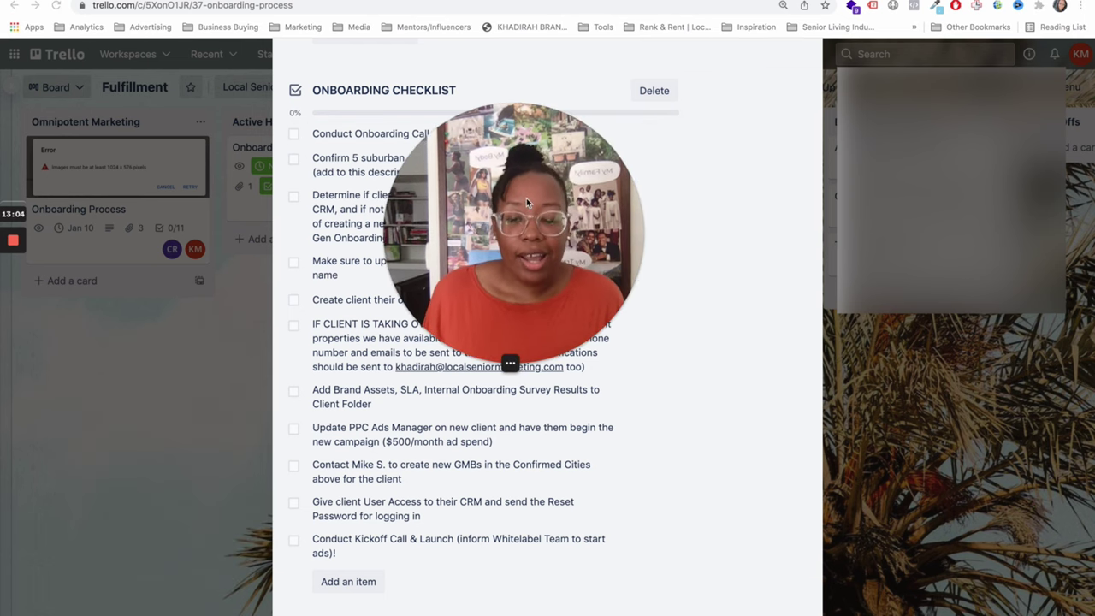